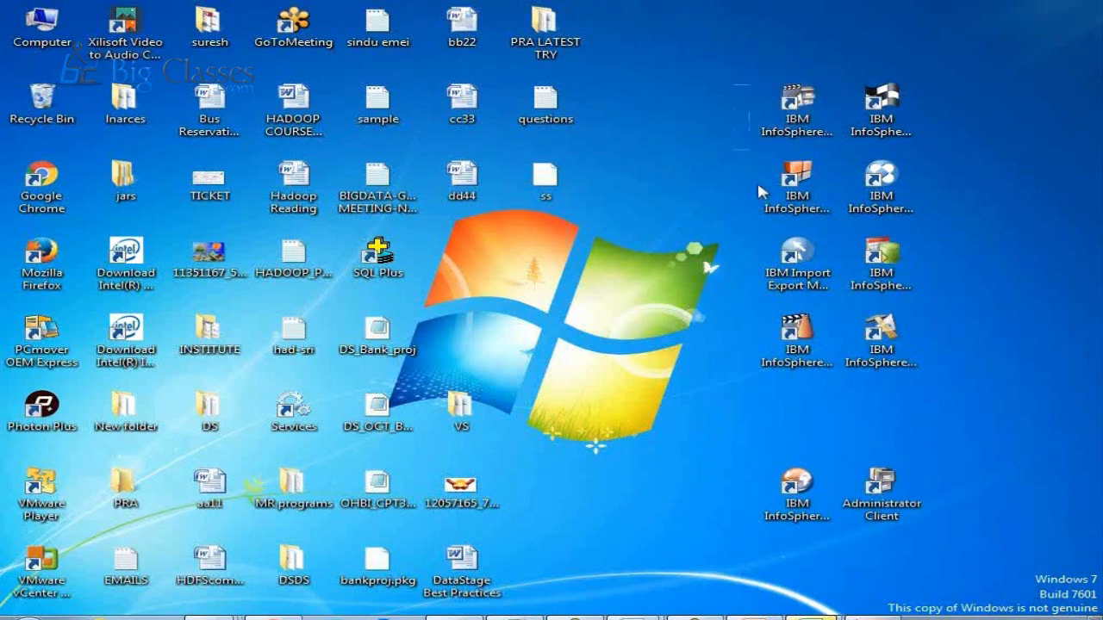
pyautogui.moveTo(734, 86); pyautogui.dragTo(935, 383)
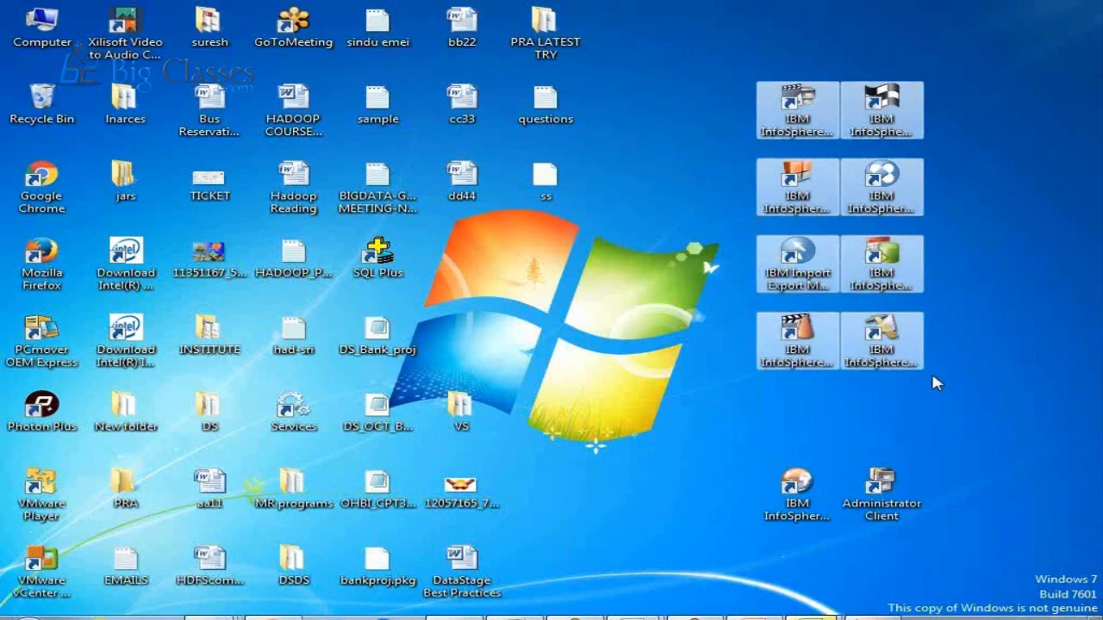
pyautogui.click(657, 389)
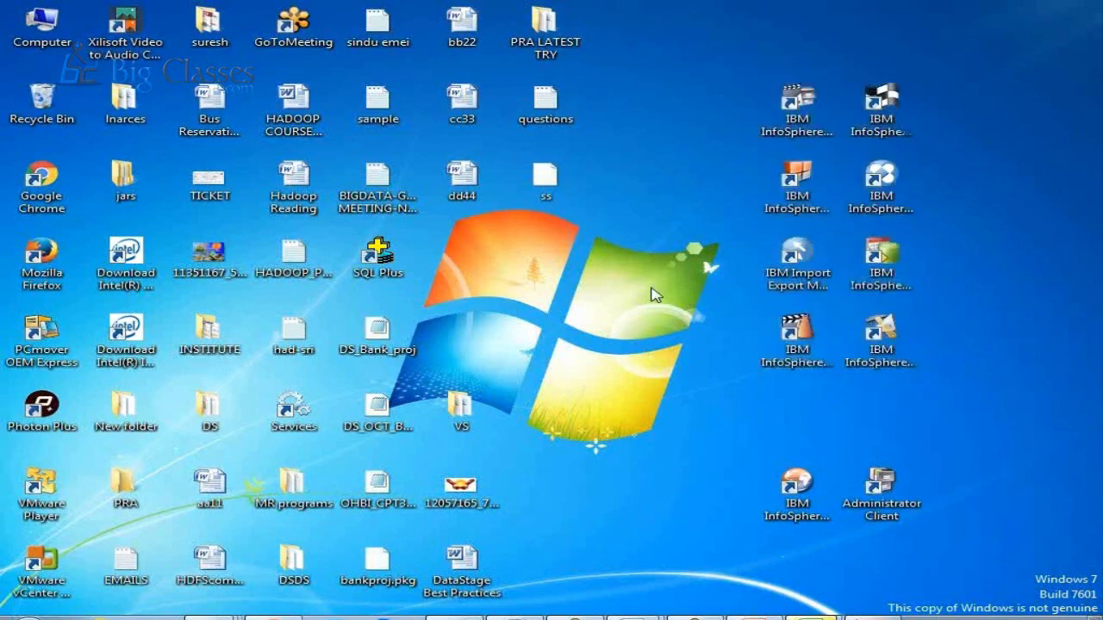
pyautogui.moveTo(764, 51); pyautogui.dragTo(909, 374)
pyautogui.click(810, 435)
pyautogui.moveTo(738, 85); pyautogui.dragTo(933, 384)
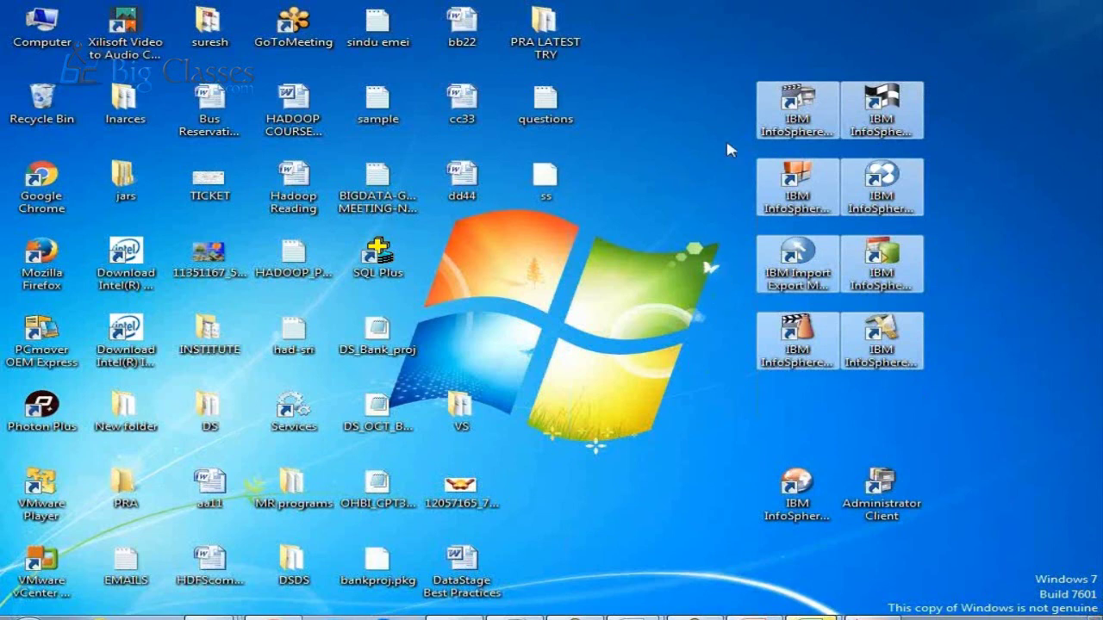
pyautogui.click(707, 121)
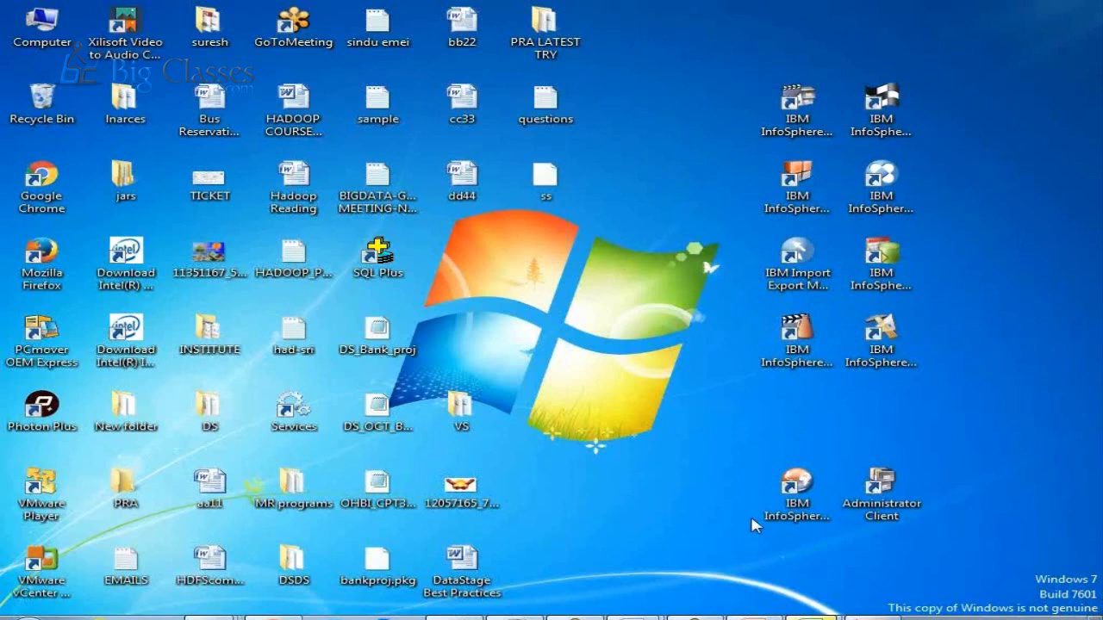
# Step: Open the IBM InfoSphere Information Server Web Console from the desktop
pyautogui.click(797, 489)
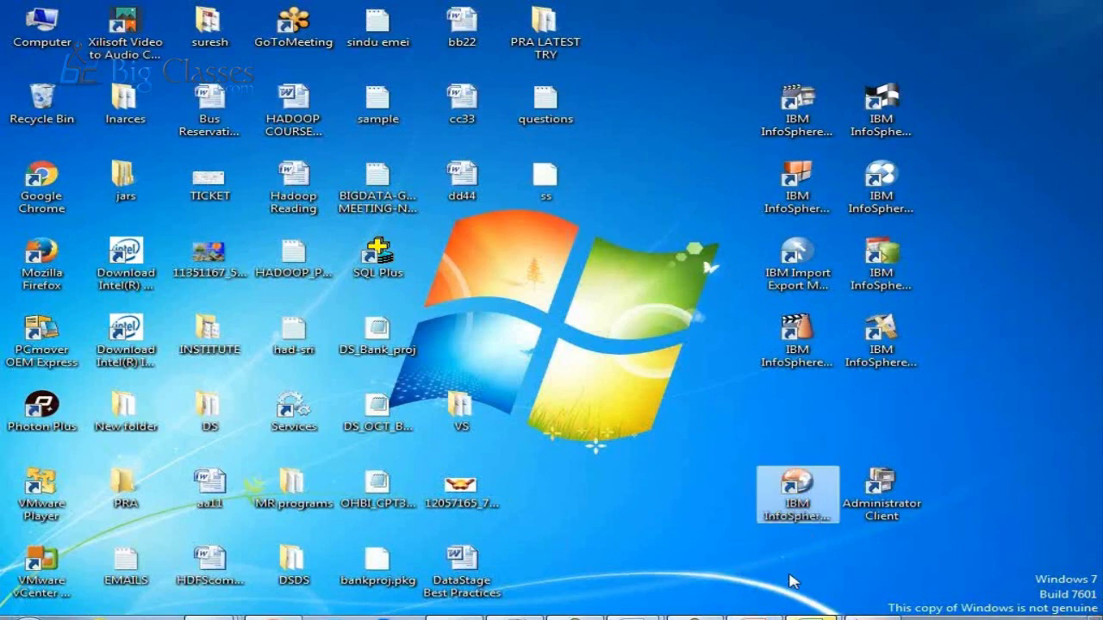
pyautogui.click(793, 493)
pyautogui.doubleClick(794, 493)
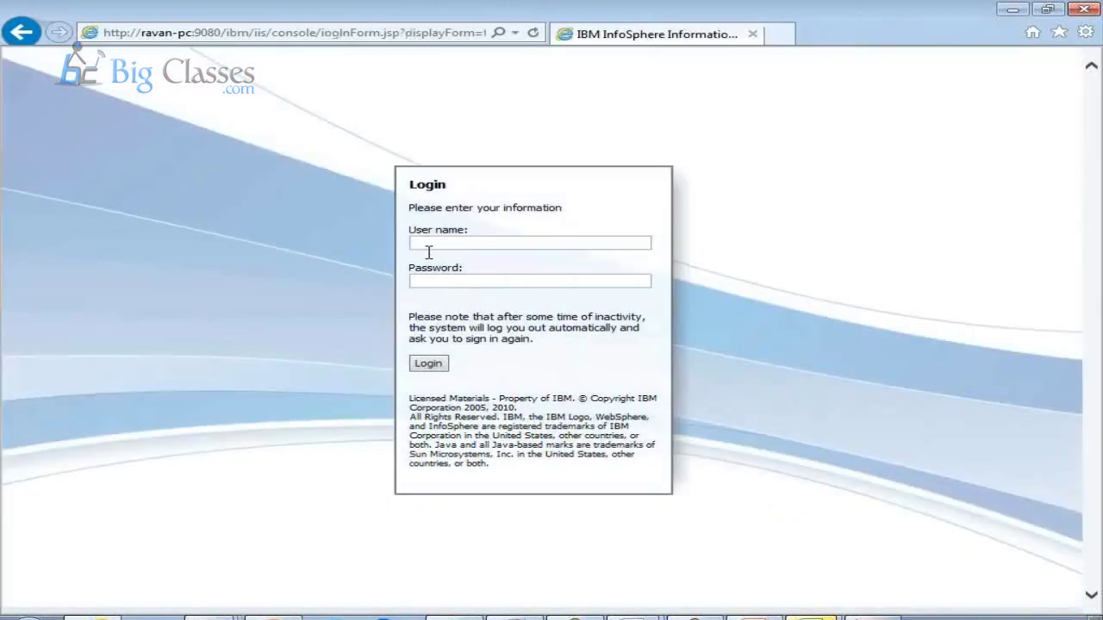
# Step: Log in to the web console as Administrator with the account password and decline password storage for this site
pyautogui.click(446, 241)
pyautogui.write('Administrator')
pyautogui.click(455, 277)
pyautogui.write('******')
pyautogui.press('Return')
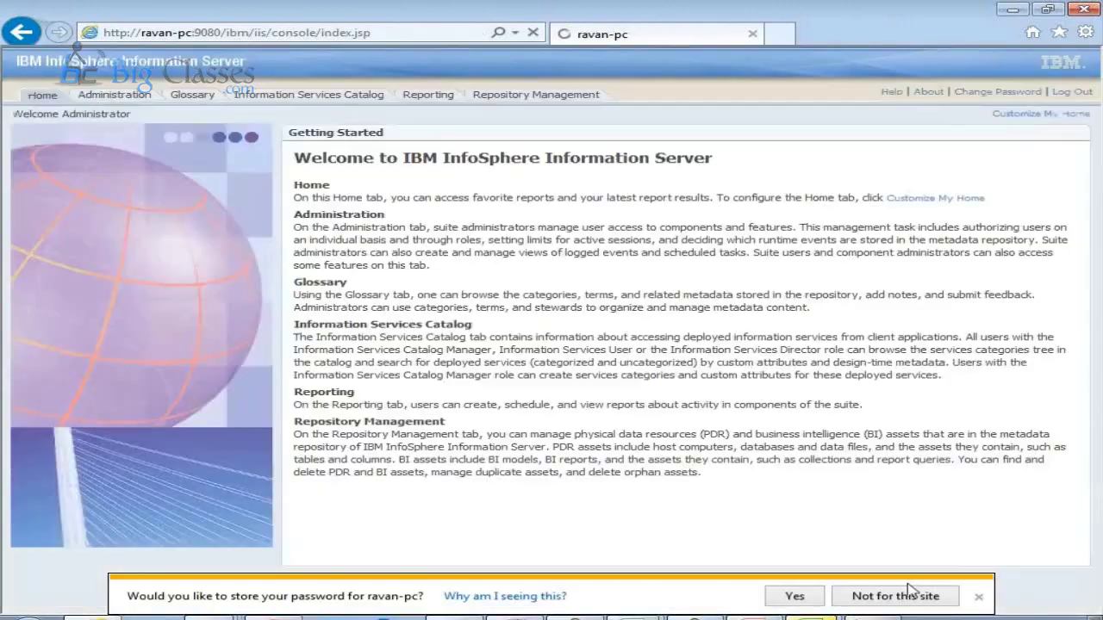
pyautogui.click(909, 593)
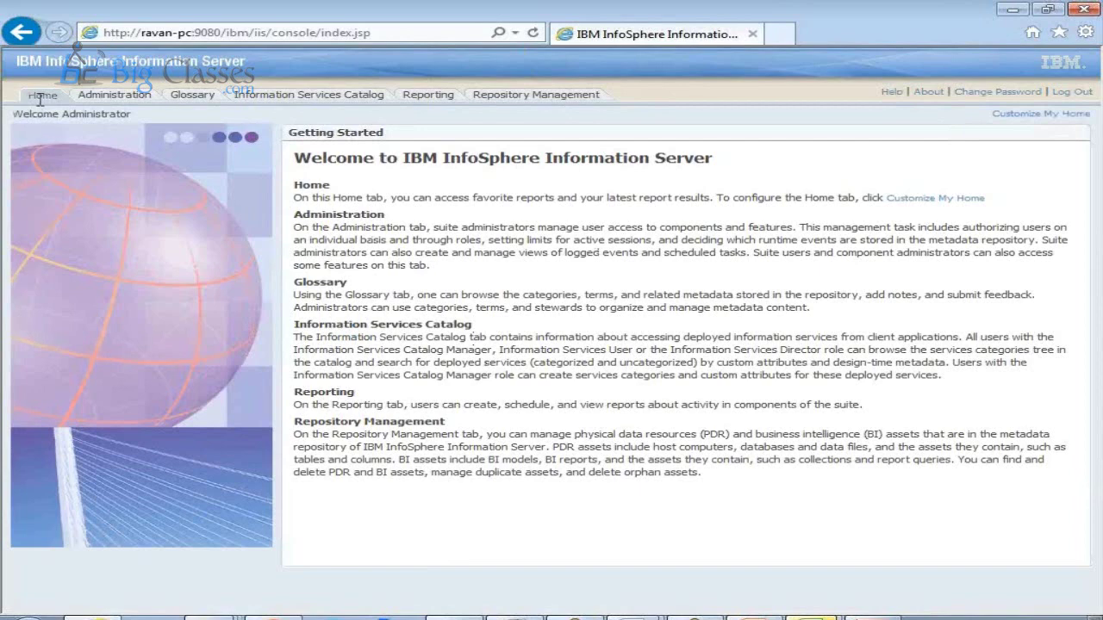
# Step: Look through the console's Administration, Glossary, Information Services Catalog, Reporting and Repository Management sections
pyautogui.click(90, 99)
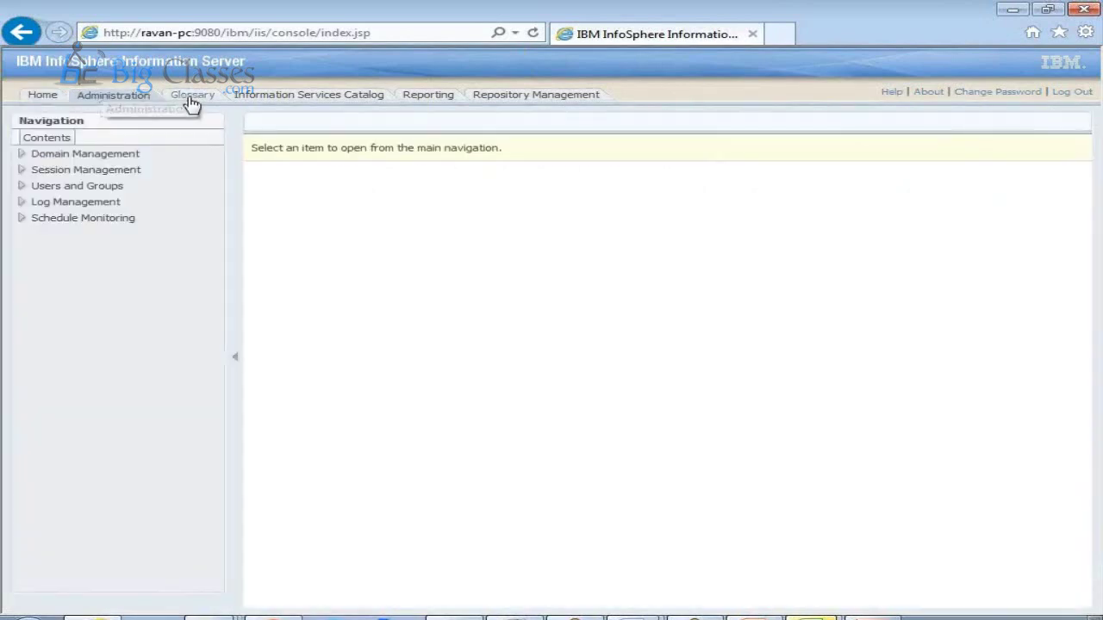
pyautogui.click(190, 96)
pyautogui.click(307, 98)
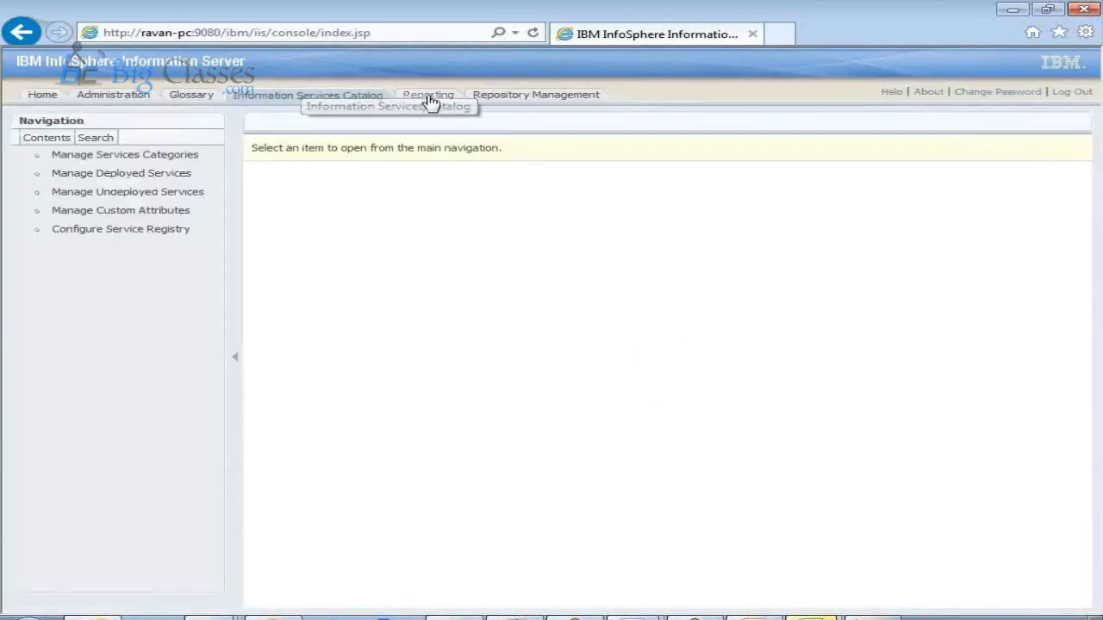
pyautogui.click(429, 95)
pyautogui.click(532, 96)
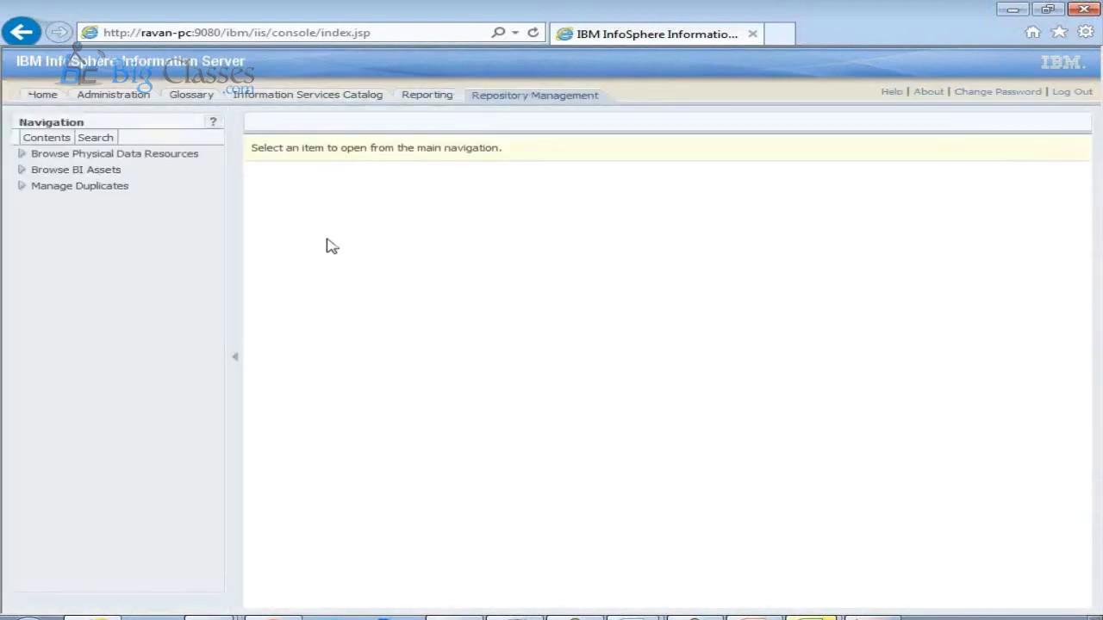
# Step: View the user list under Users and Groups in the Administration section and bring up the blank new-user form
pyautogui.click(131, 96)
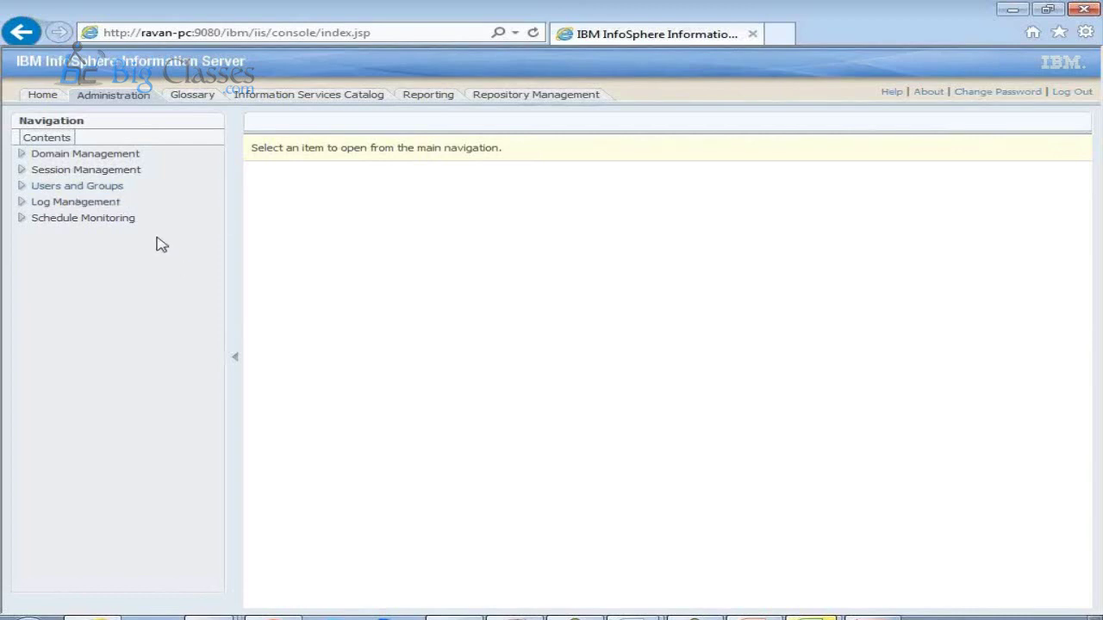
pyautogui.click(82, 203)
pyautogui.click(74, 187)
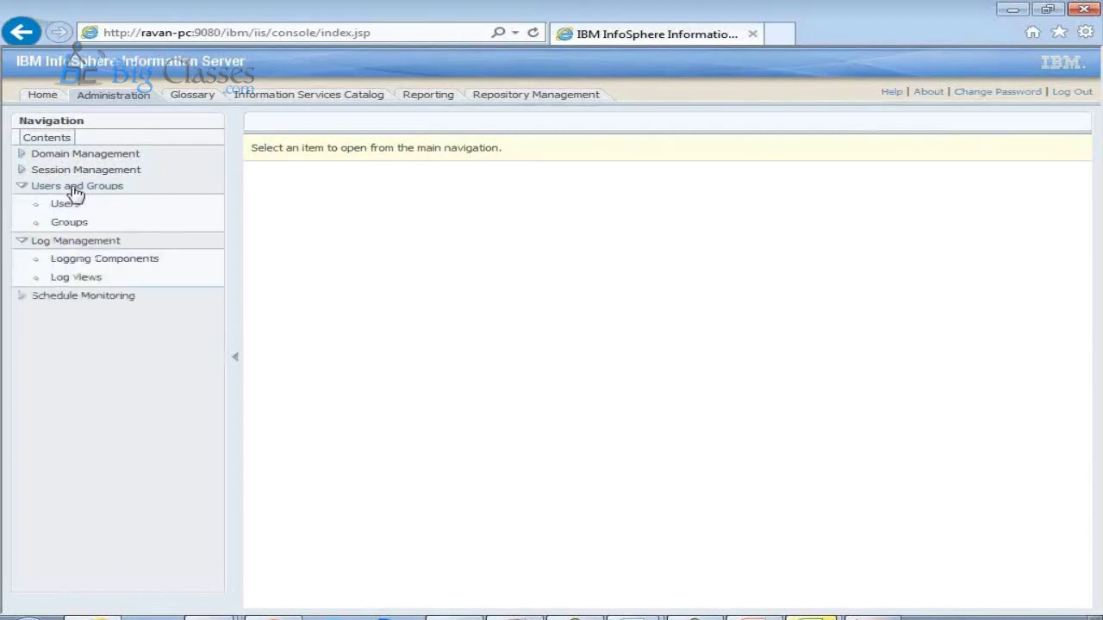
pyautogui.click(69, 205)
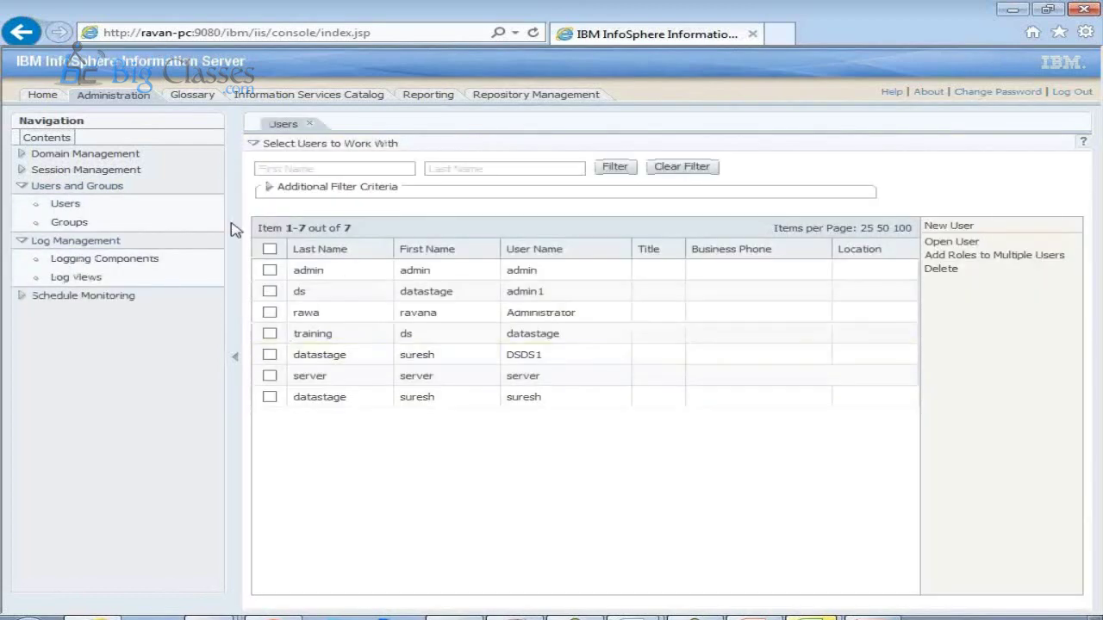
pyautogui.click(951, 227)
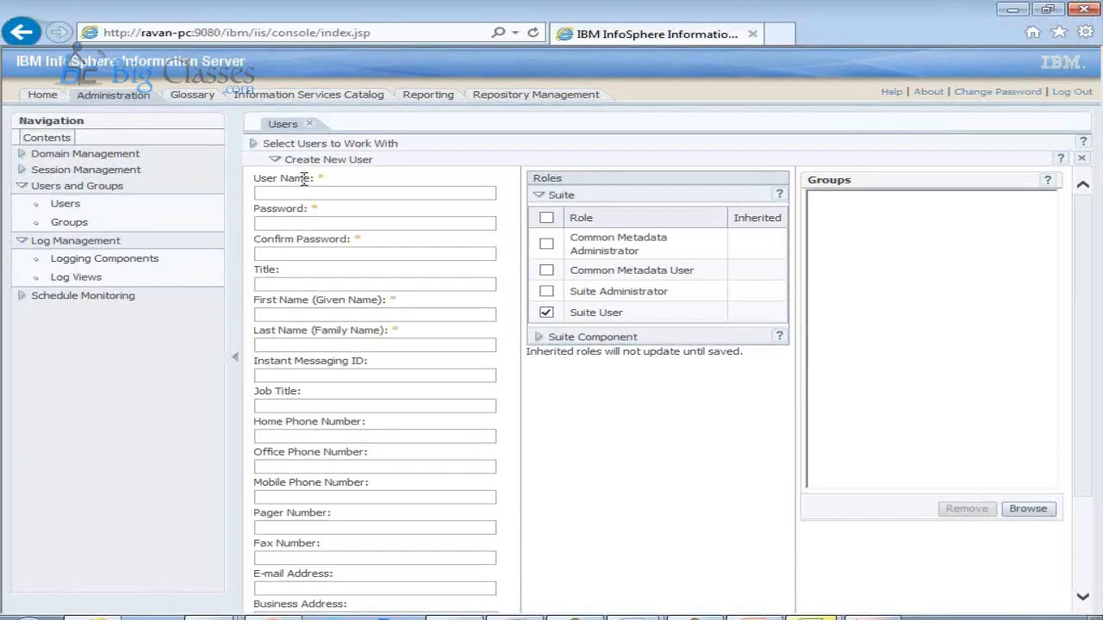
pyautogui.click(287, 196)
# Step: View the groups list and the active sessions, selecting the DataStage Designer session
pyautogui.click(69, 224)
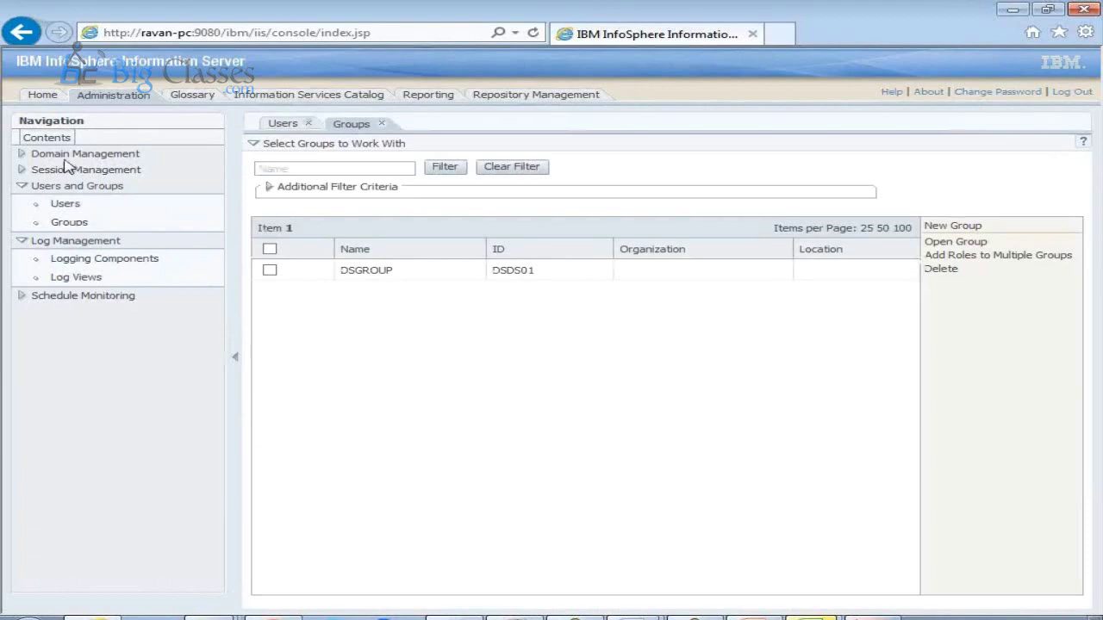
pyautogui.click(65, 154)
pyautogui.click(64, 208)
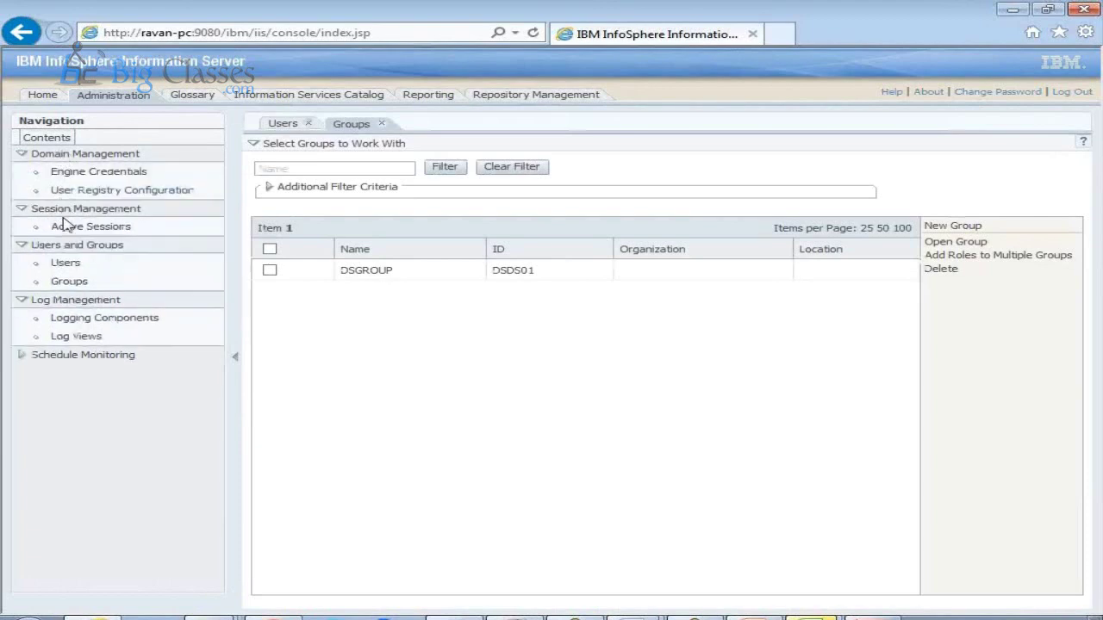
pyautogui.click(84, 229)
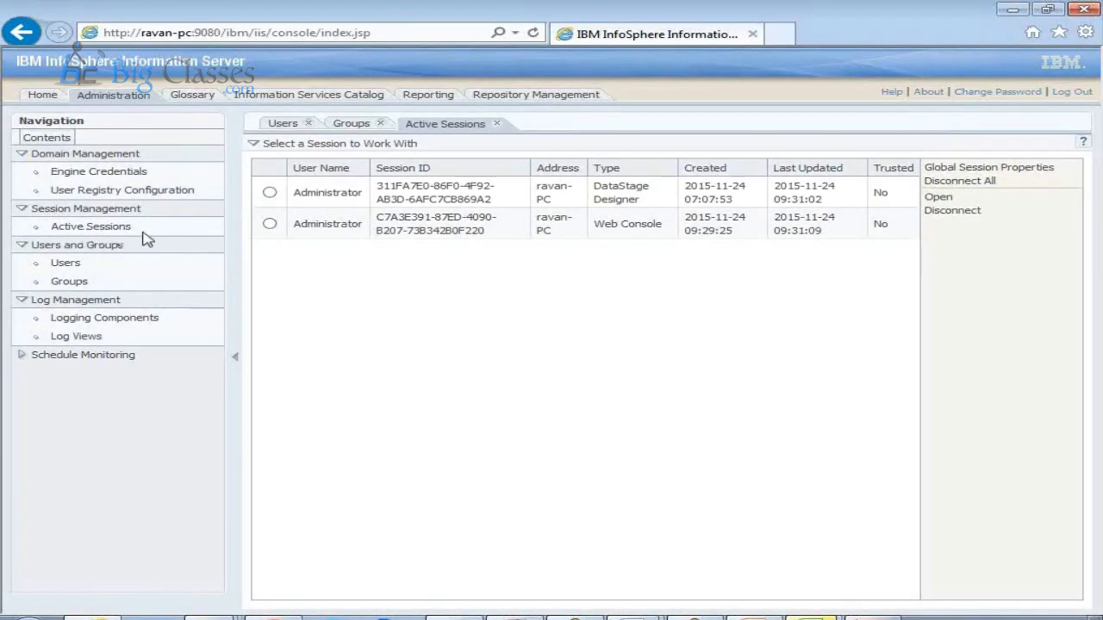
pyautogui.click(270, 224)
pyautogui.click(286, 197)
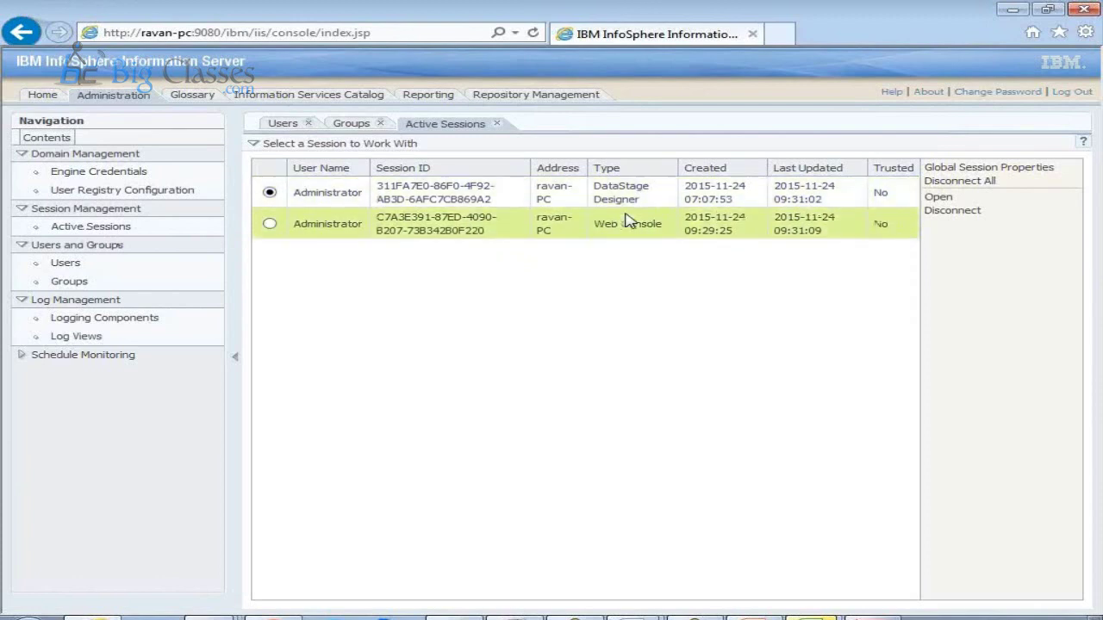
# Step: Revisit the Repository Management and Reporting sections and view the Business Glossary overview
pyautogui.click(595, 97)
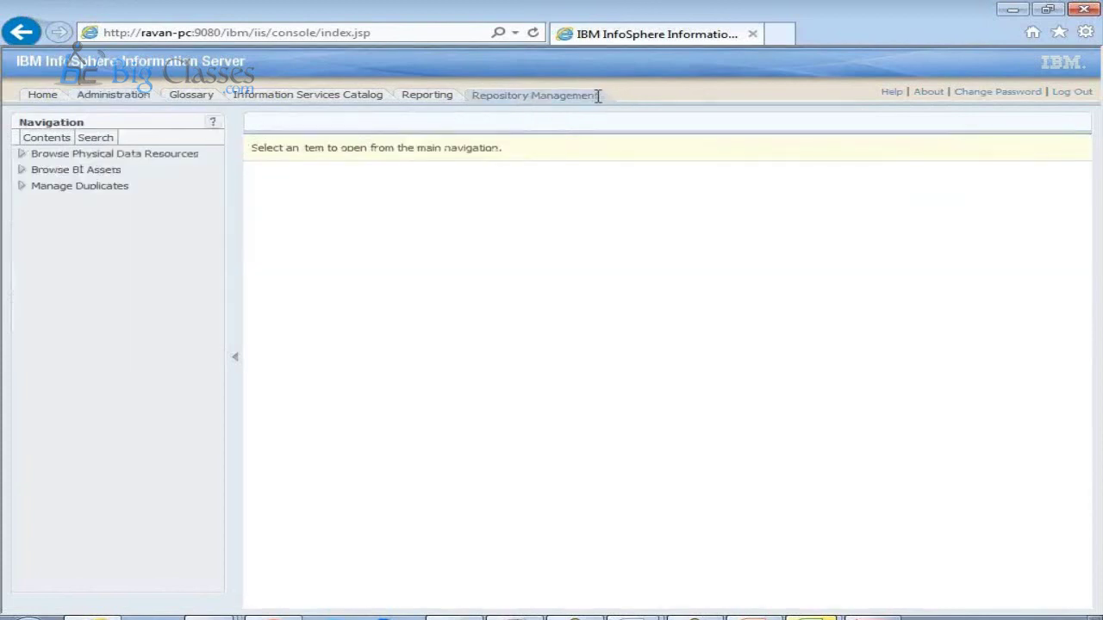
pyautogui.click(427, 95)
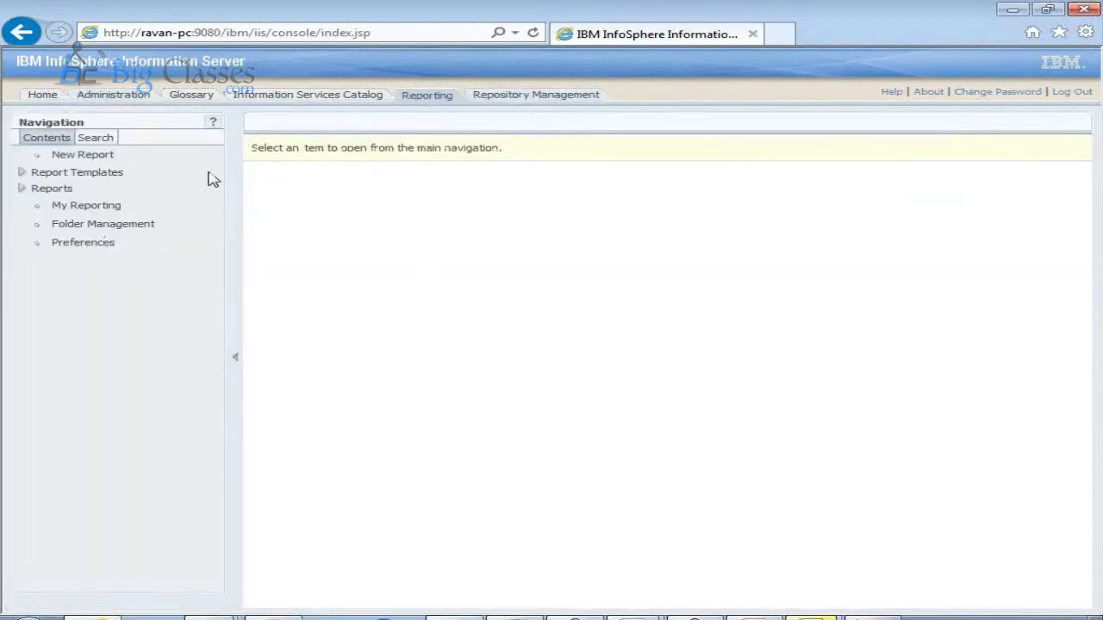
pyautogui.click(181, 97)
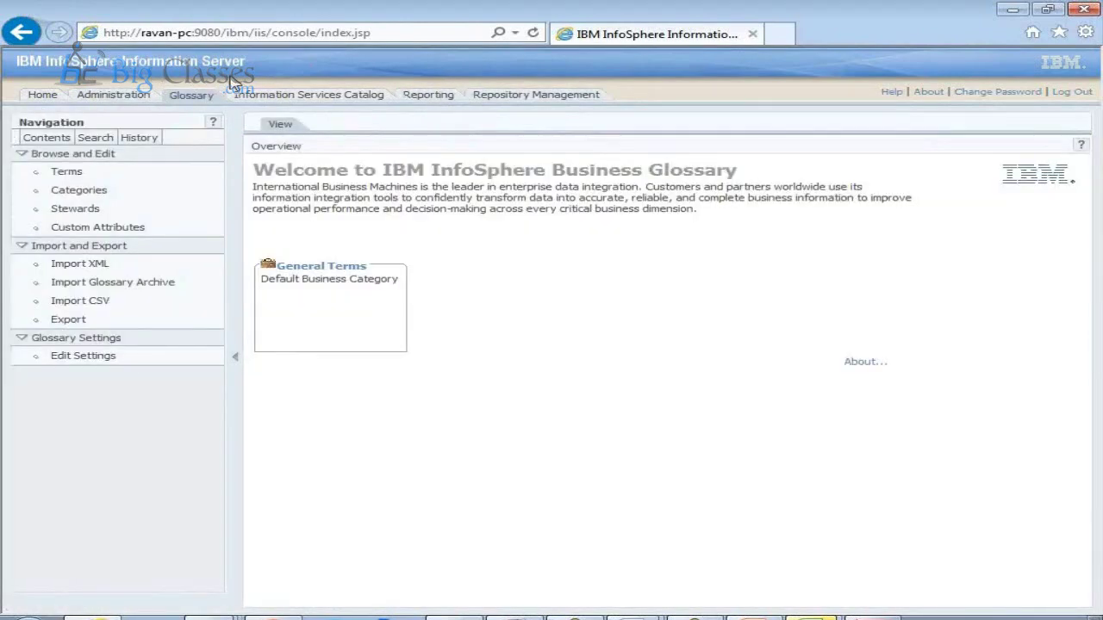
# Step: Minimize the web console, switch to DataStage Designer and examine the stages of DJPXFM_CDC_FIL_MODIFY_JOB
pyautogui.click(1014, 10)
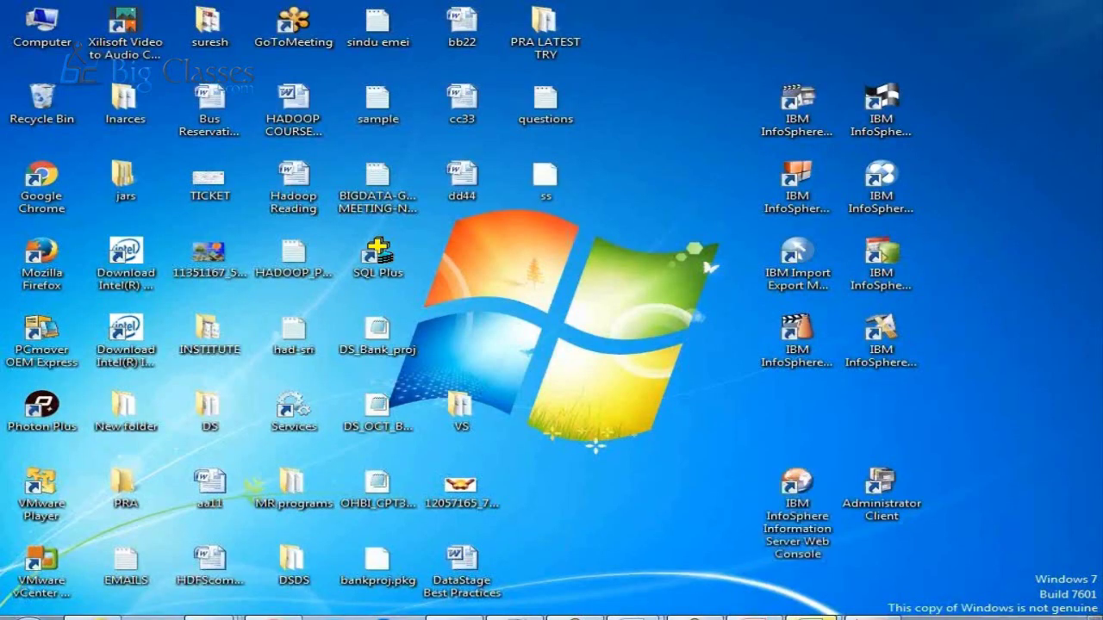
pyautogui.click(522, 618)
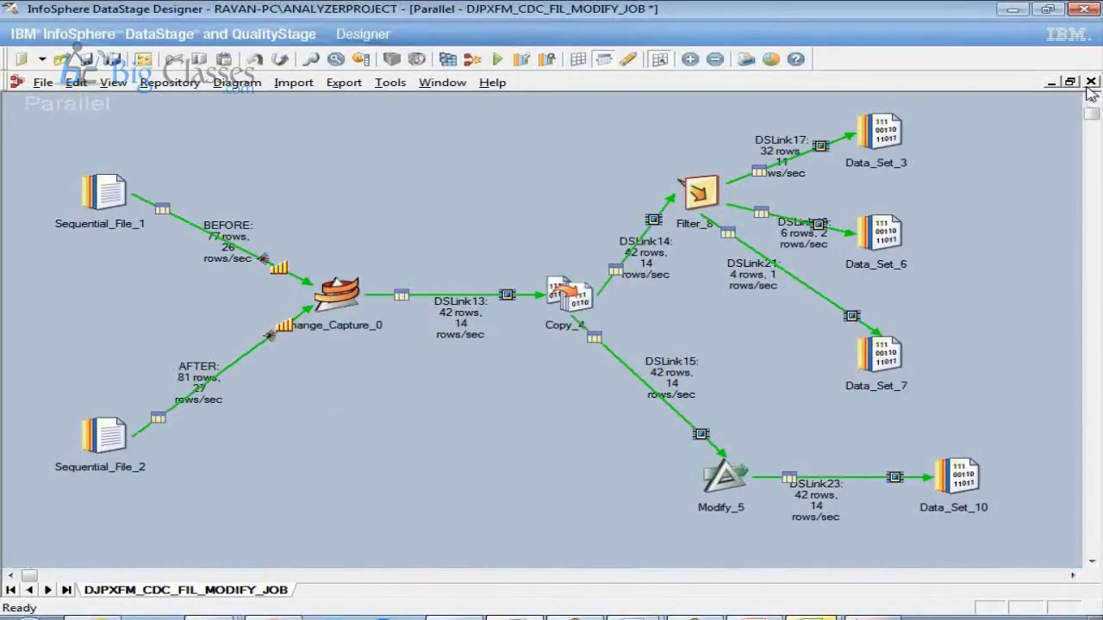
pyautogui.moveTo(45, 134); pyautogui.dragTo(963, 529)
pyautogui.click(341, 485)
pyautogui.moveTo(26, 123); pyautogui.dragTo(1004, 517)
pyautogui.click(648, 484)
# Step: Show the ANALYZERPROJECT repository tree and expand its Jobs folder
pyautogui.click(109, 86)
pyautogui.click(142, 152)
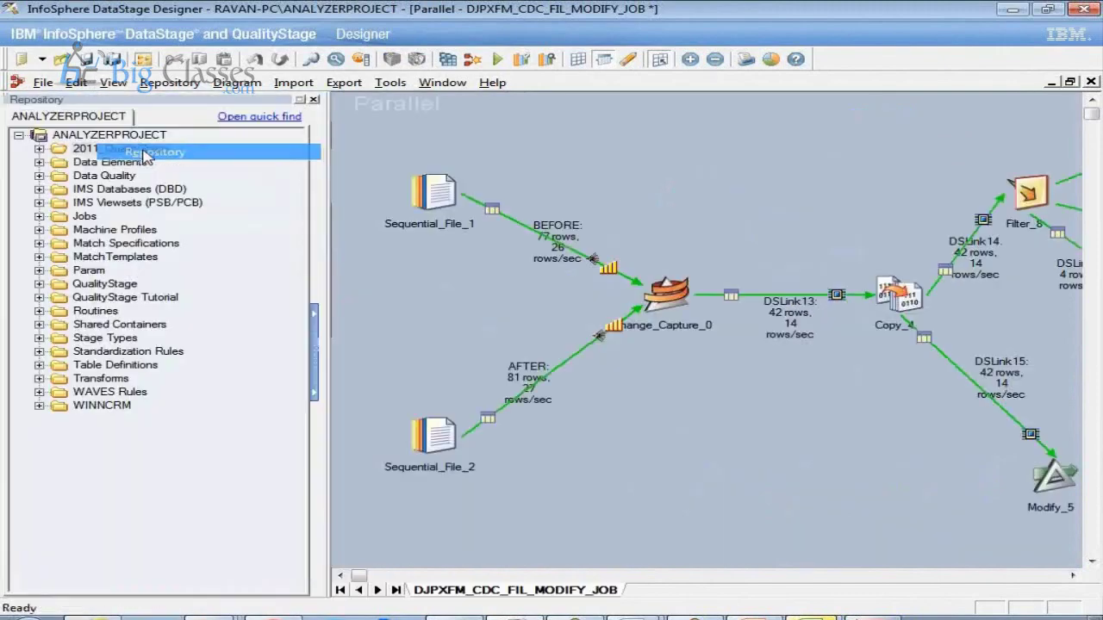
pyautogui.click(39, 216)
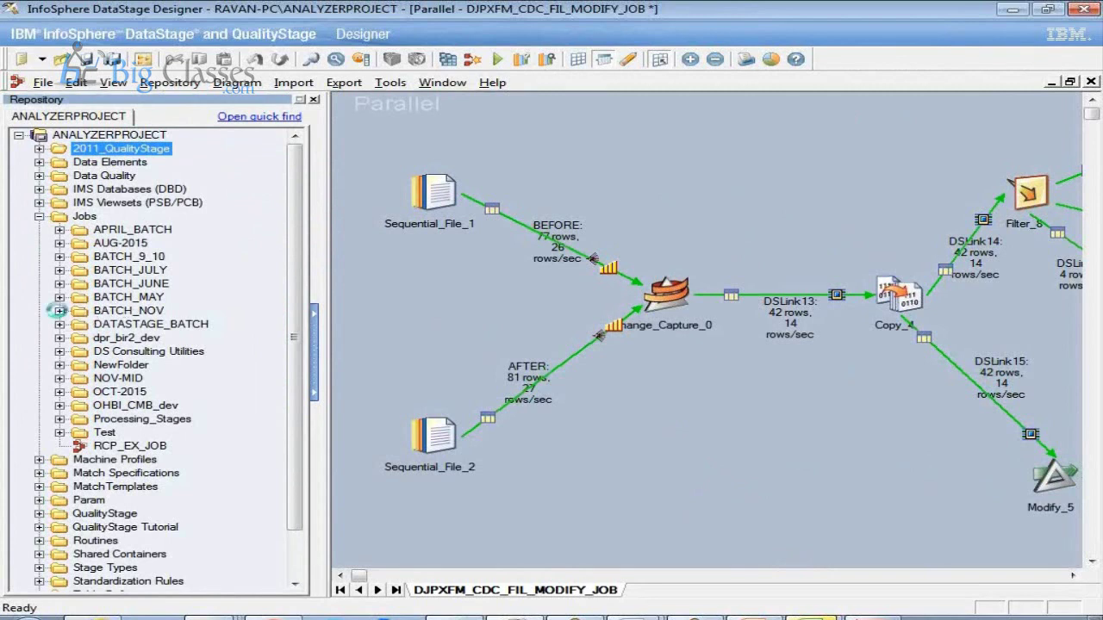
# Step: Examine the jobs in the BATCH_NOV and APRIL_BATCH folders, collapsing each folder again
pyautogui.click(59, 310)
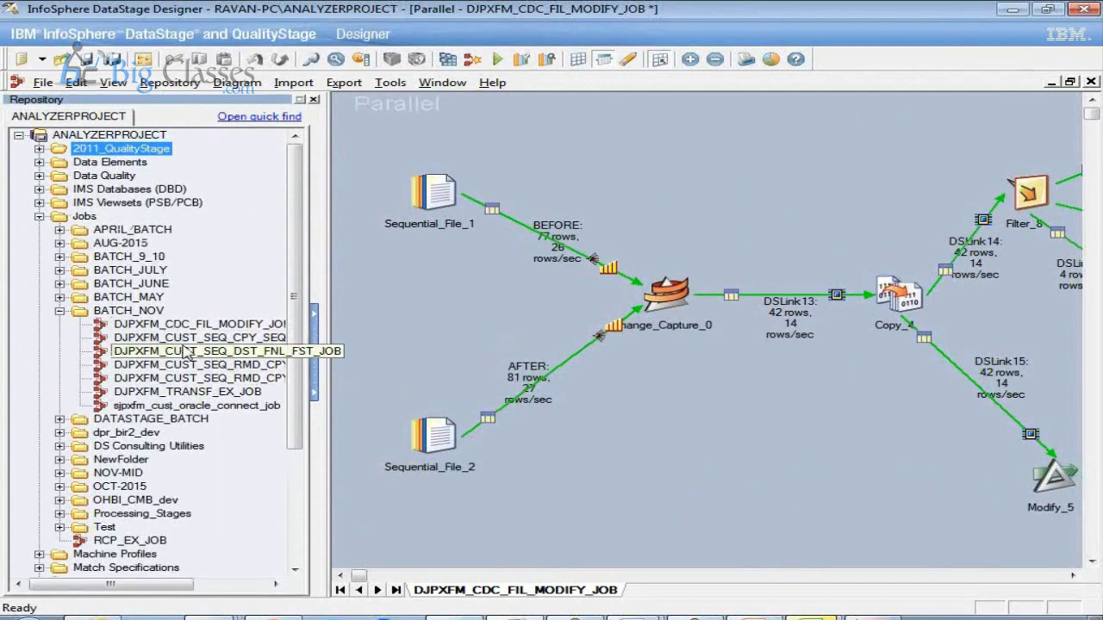
pyautogui.click(60, 310)
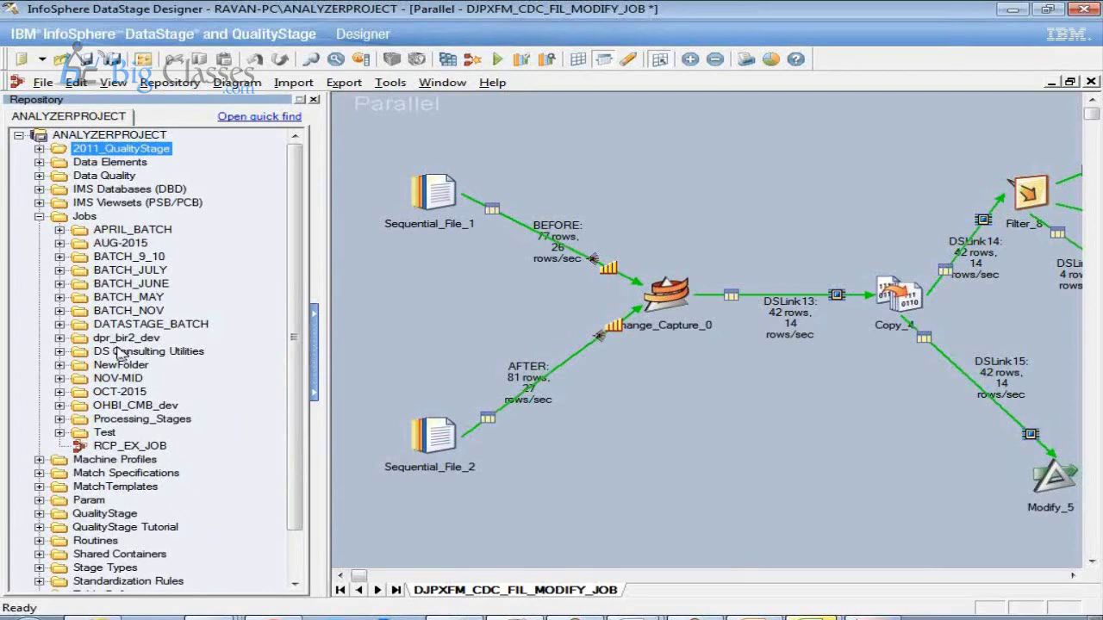
pyautogui.click(60, 230)
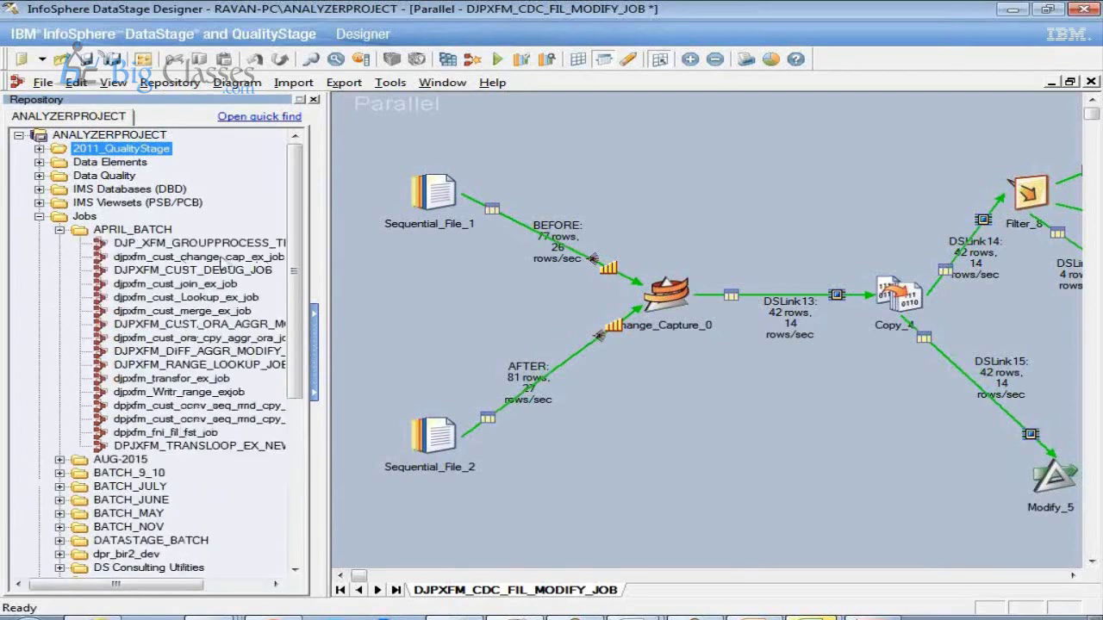
pyautogui.click(59, 230)
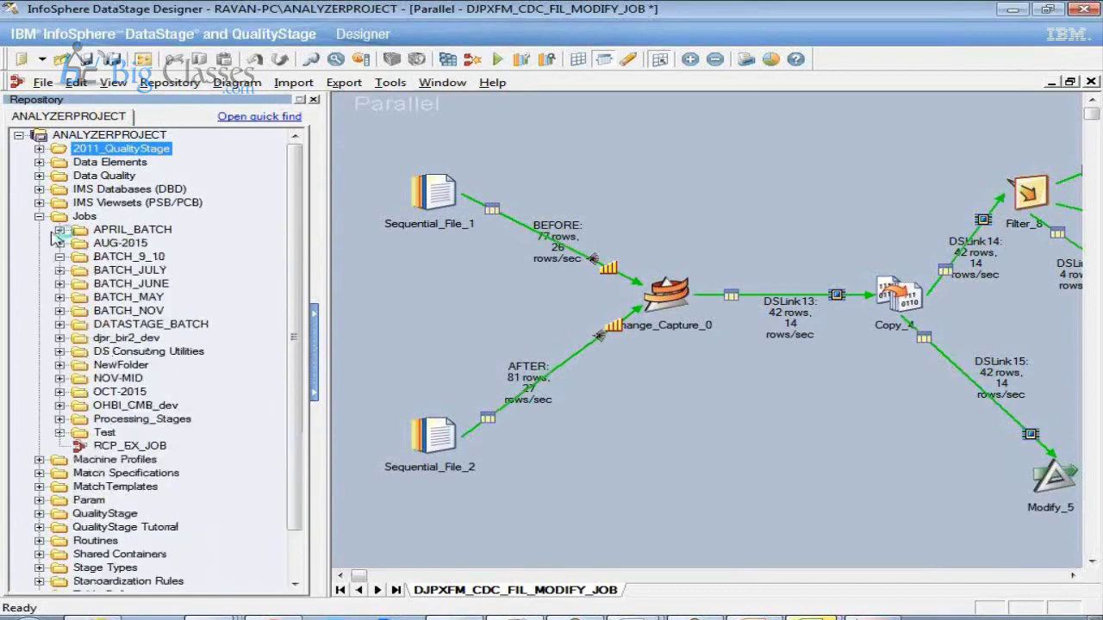
pyautogui.click(59, 230)
pyautogui.click(59, 230)
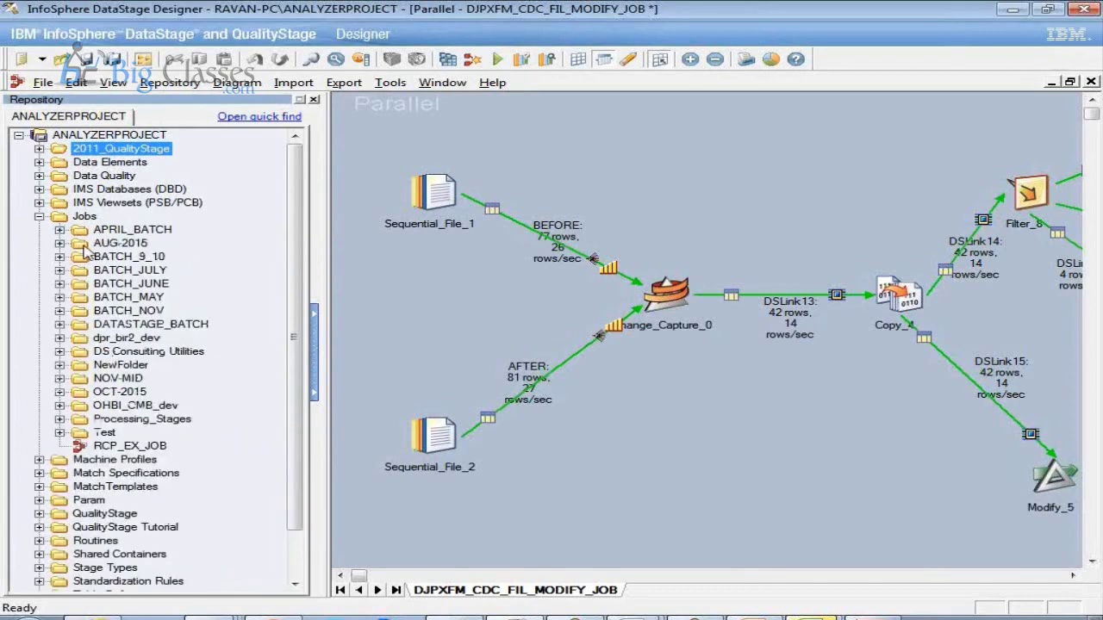
pyautogui.click(393, 336)
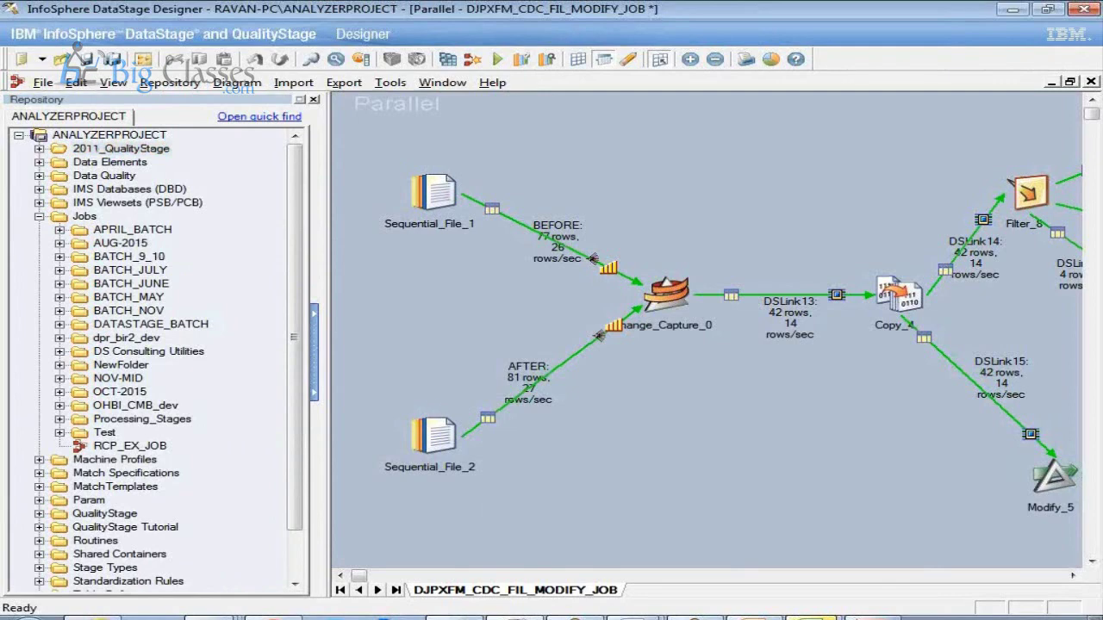
# Step: Switch to the DataStage and QualityStage 9.1 content document in Word and highlight the Data Stage Designer heading
pyautogui.moveTo(645, 616)
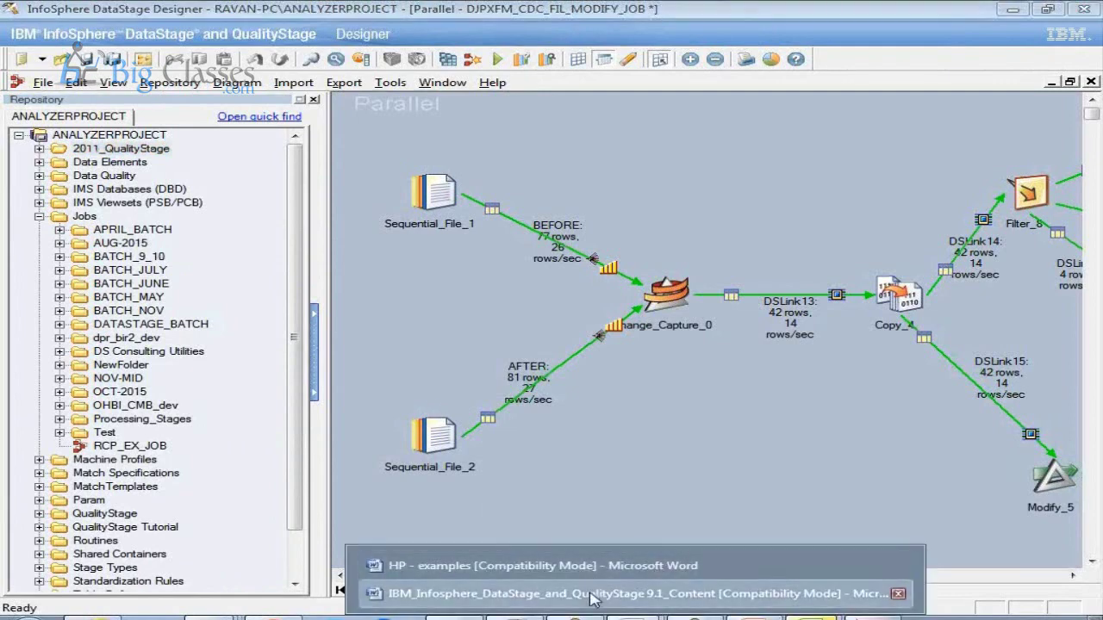
pyautogui.click(509, 593)
pyautogui.moveTo(131, 507); pyautogui.dragTo(212, 566)
pyautogui.click(207, 497)
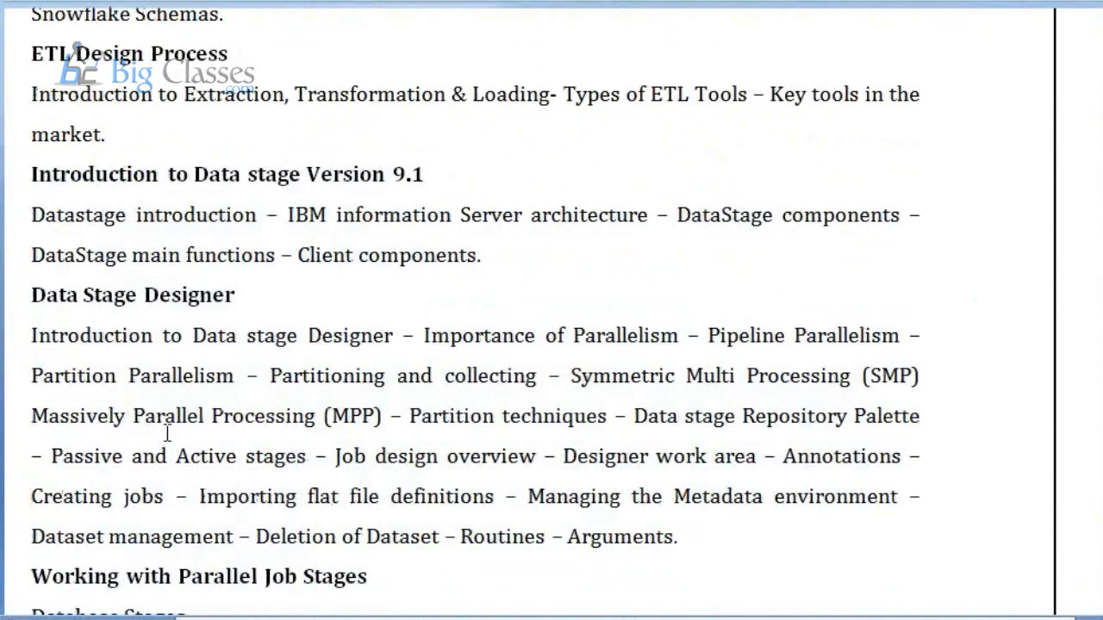
pyautogui.moveTo(32, 297); pyautogui.dragTo(201, 307)
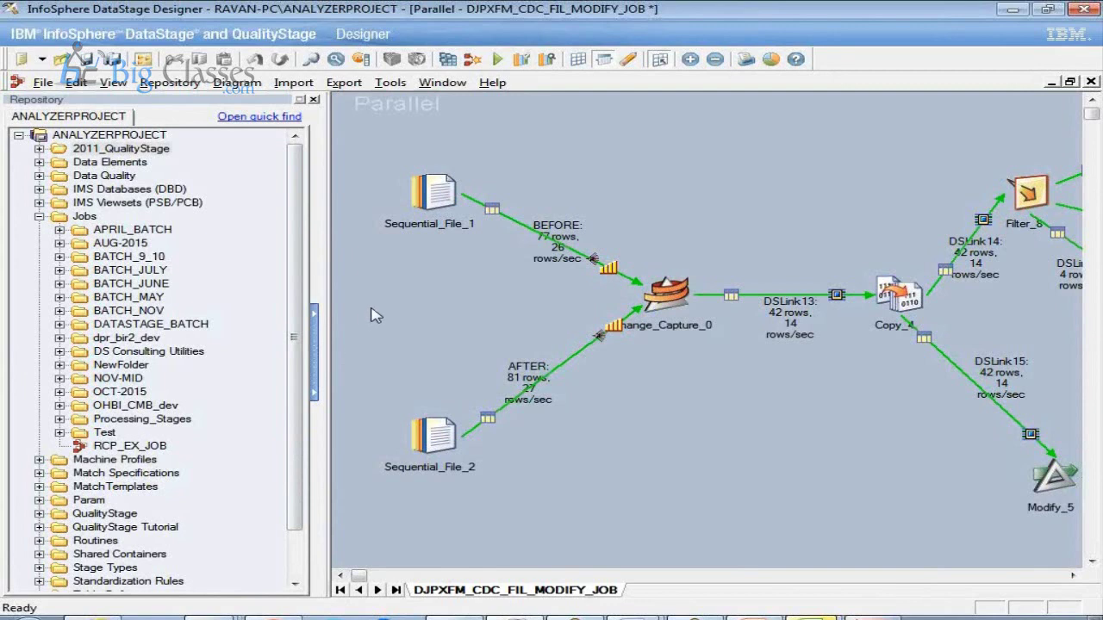
# Step: Switch to the DataStage and QualityStage 9.1 content document in Word and examine the Data Stage Designer section
pyautogui.moveTo(372, 153); pyautogui.dragTo(696, 476)
pyautogui.click(619, 593)
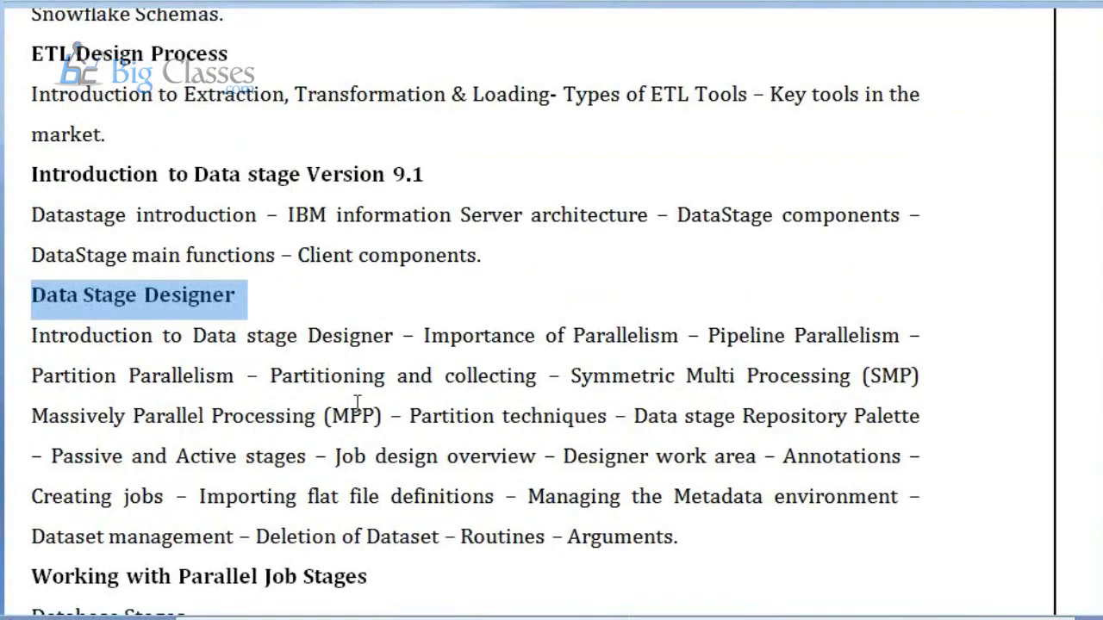
pyautogui.moveTo(35, 293); pyautogui.dragTo(705, 540)
pyautogui.click(362, 387)
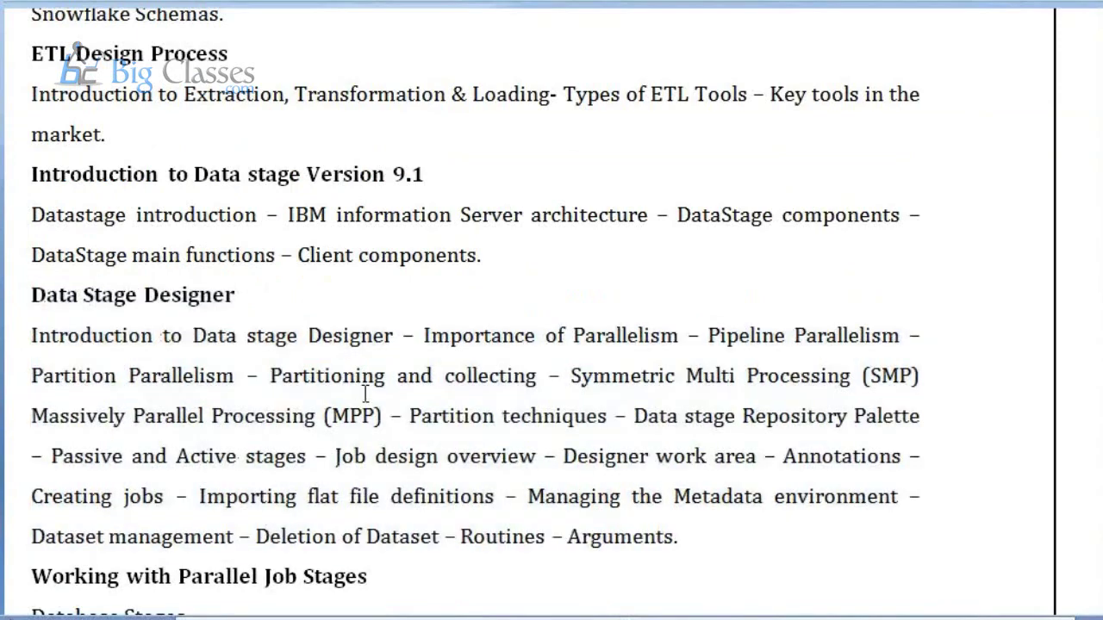
# Step: Examine the Working with Parallel Job Stages section, including its database and file stages
pyautogui.press('Down')
pyautogui.press('Down')
pyautogui.press('Down')
pyautogui.press('Down')
pyautogui.press('Down')
pyautogui.press('Down')
pyautogui.press('Down')
pyautogui.press('Down')
pyautogui.press('Down')
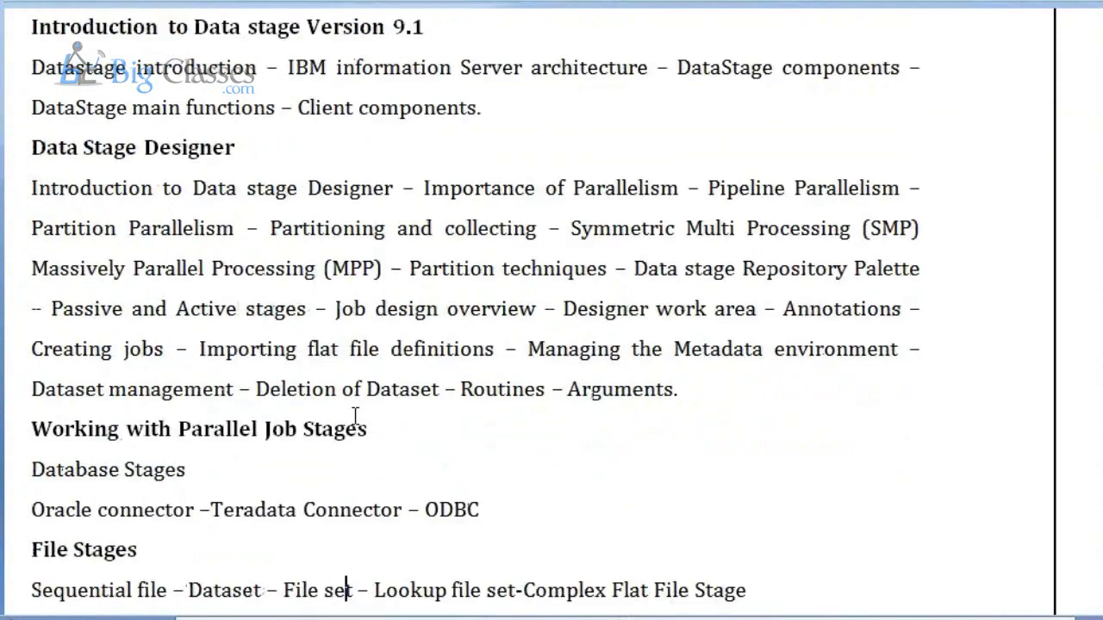
pyautogui.press('Down')
pyautogui.moveTo(53, 470); pyautogui.dragTo(738, 455)
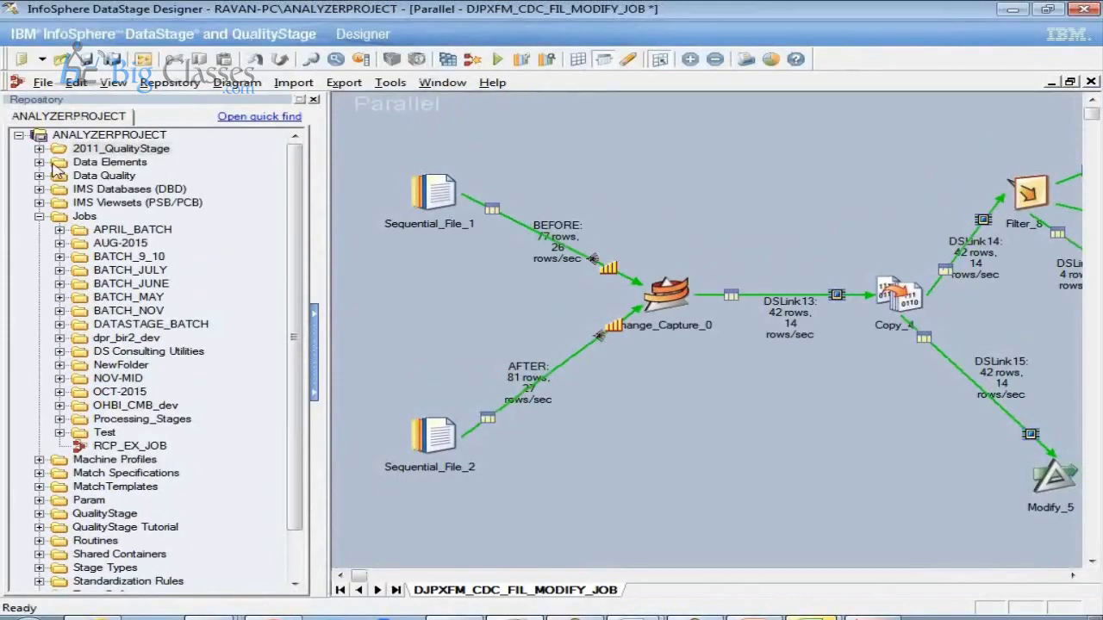
# Step: In DataStage Designer, show the palette, widen it and display its Processing stages
pyautogui.click(114, 83)
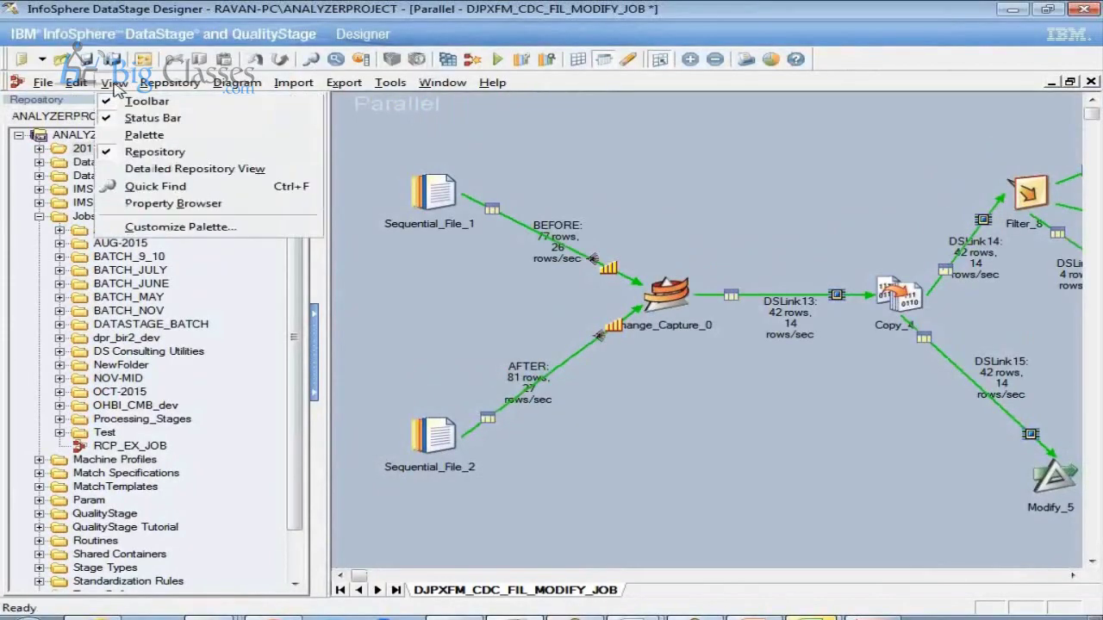
pyautogui.click(158, 137)
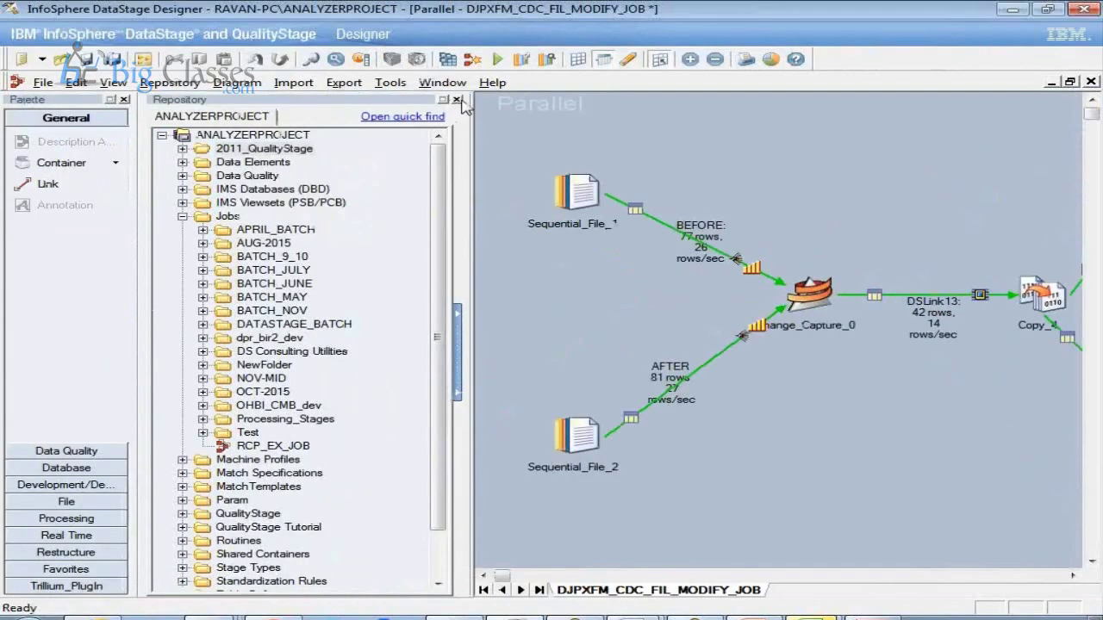
pyautogui.moveTo(136, 320); pyautogui.dragTo(354, 323)
pyautogui.click(166, 519)
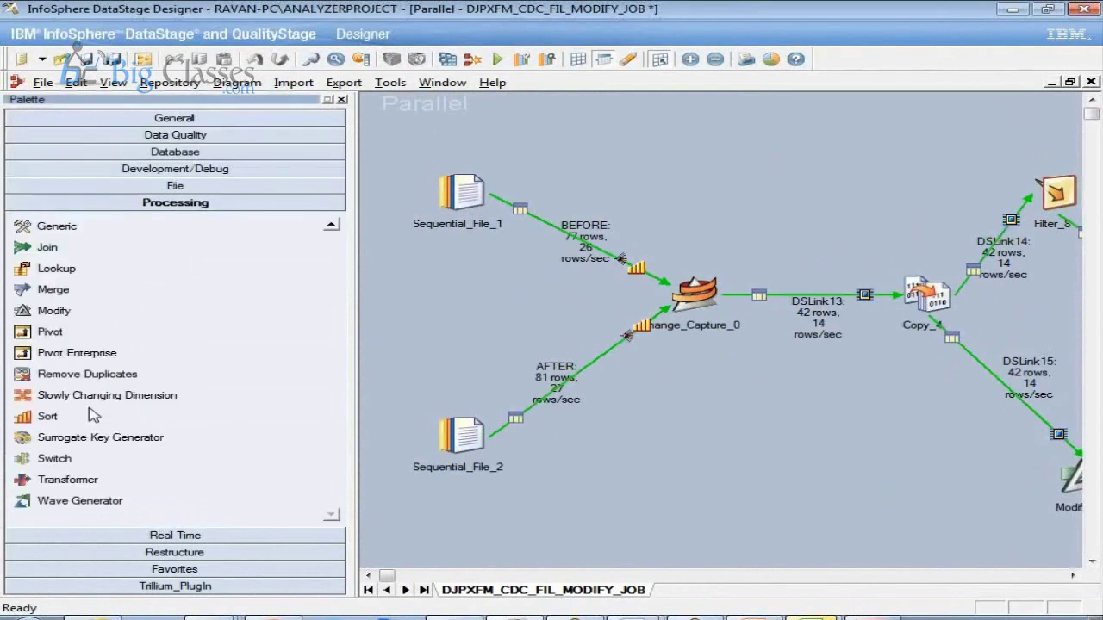
pyautogui.moveTo(356, 268); pyautogui.dragTo(516, 269)
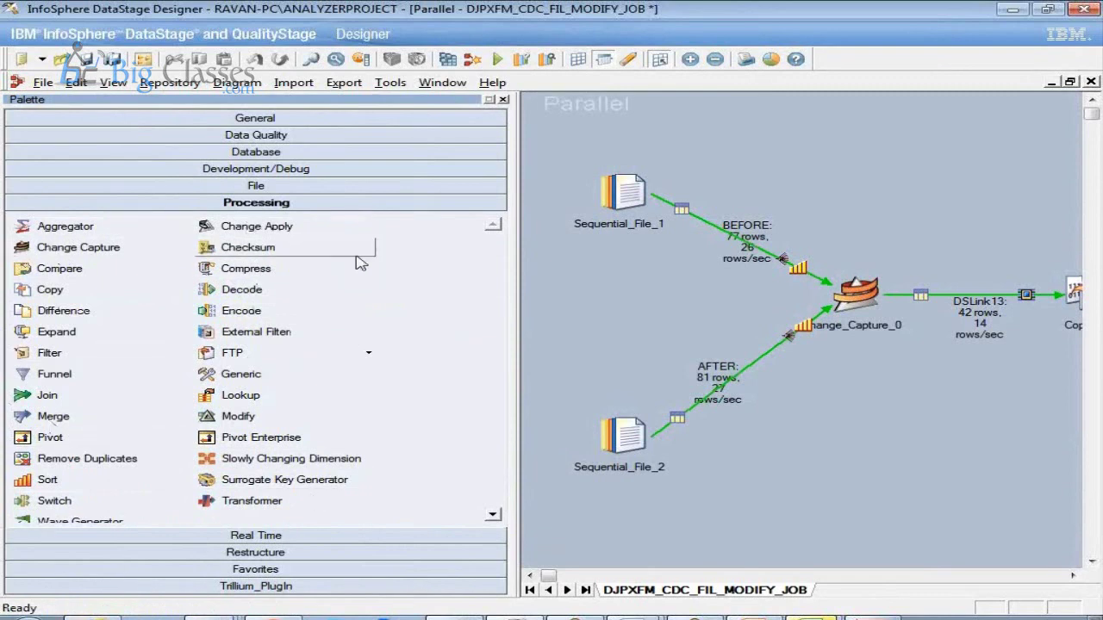
# Step: Examine the palette's Database, Development/Debug, Real Time and Restructure stages
pyautogui.click(259, 155)
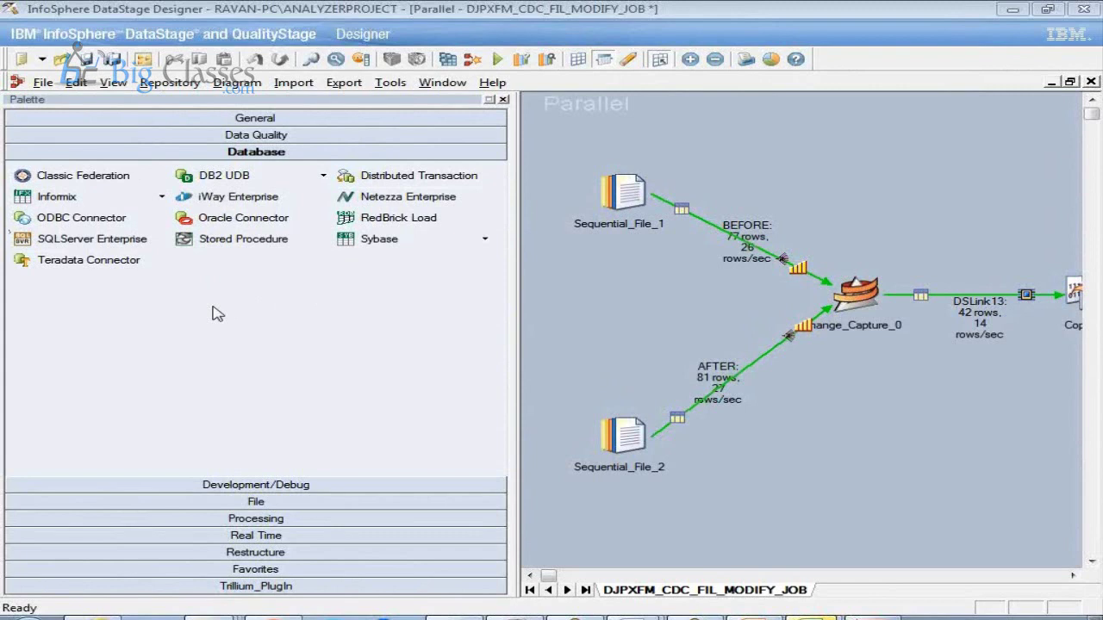
pyautogui.click(283, 486)
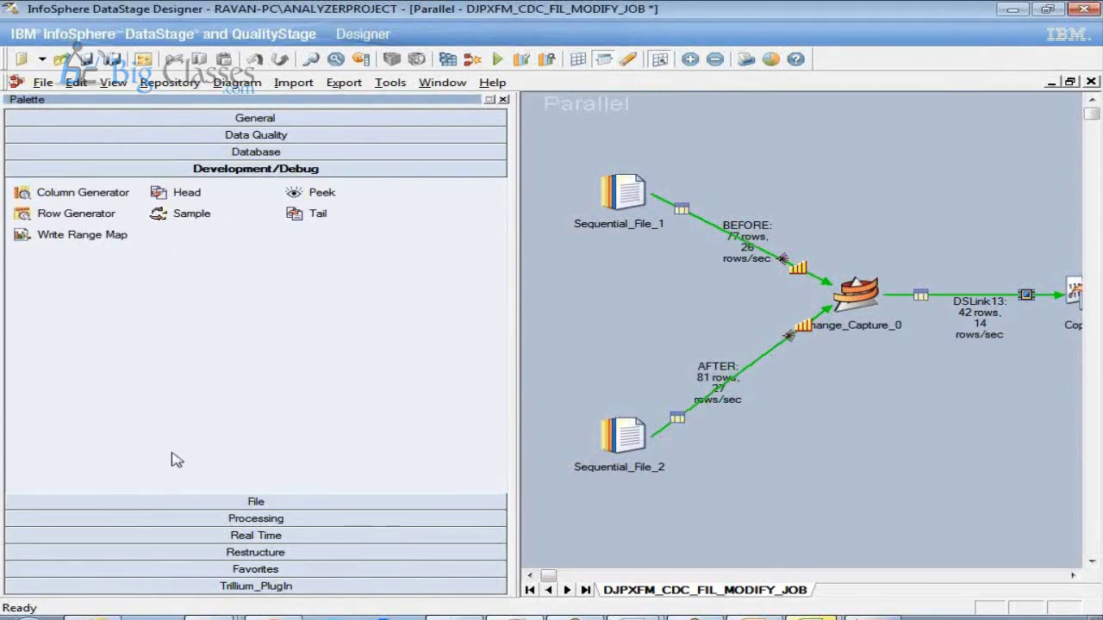
pyautogui.click(226, 536)
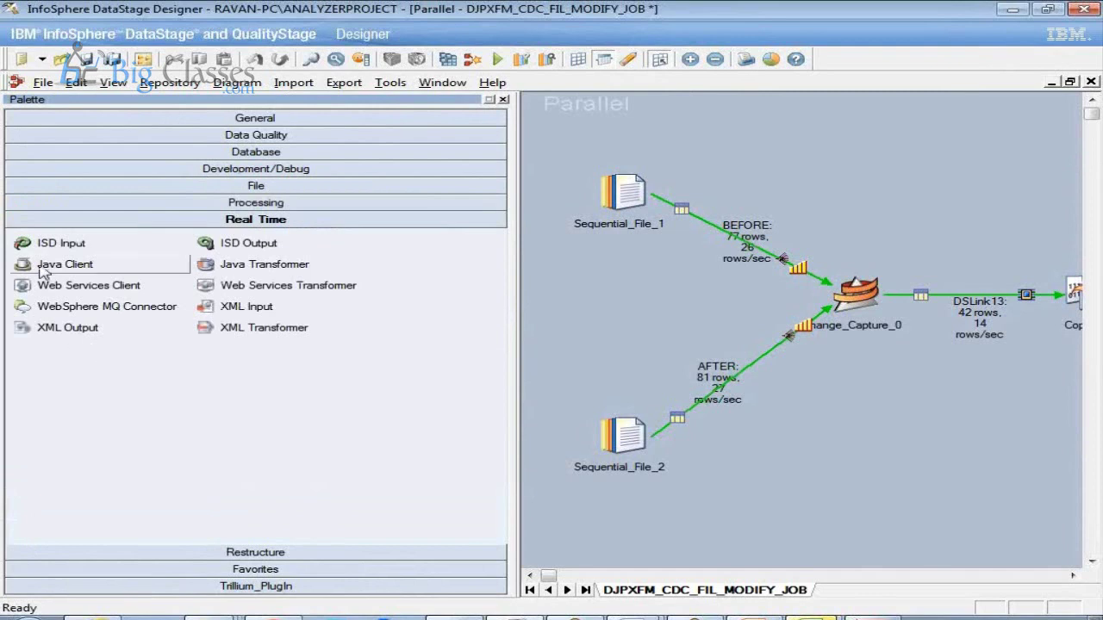
pyautogui.click(227, 552)
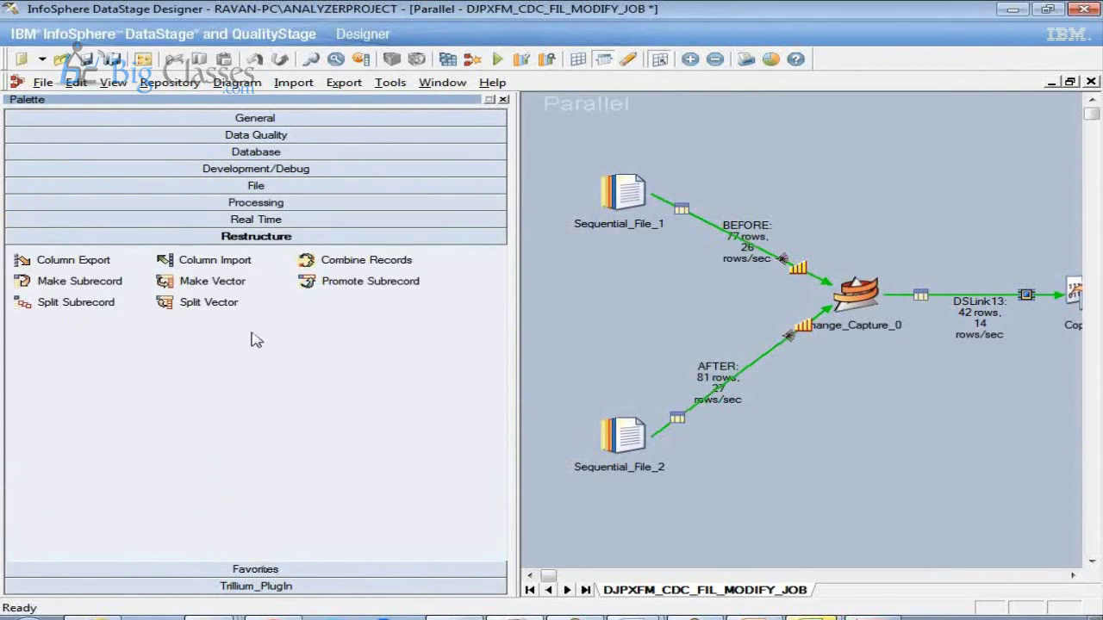
# Step: Switch to the course content document in Word and highlight the Datastage Director section
pyautogui.moveTo(636, 615)
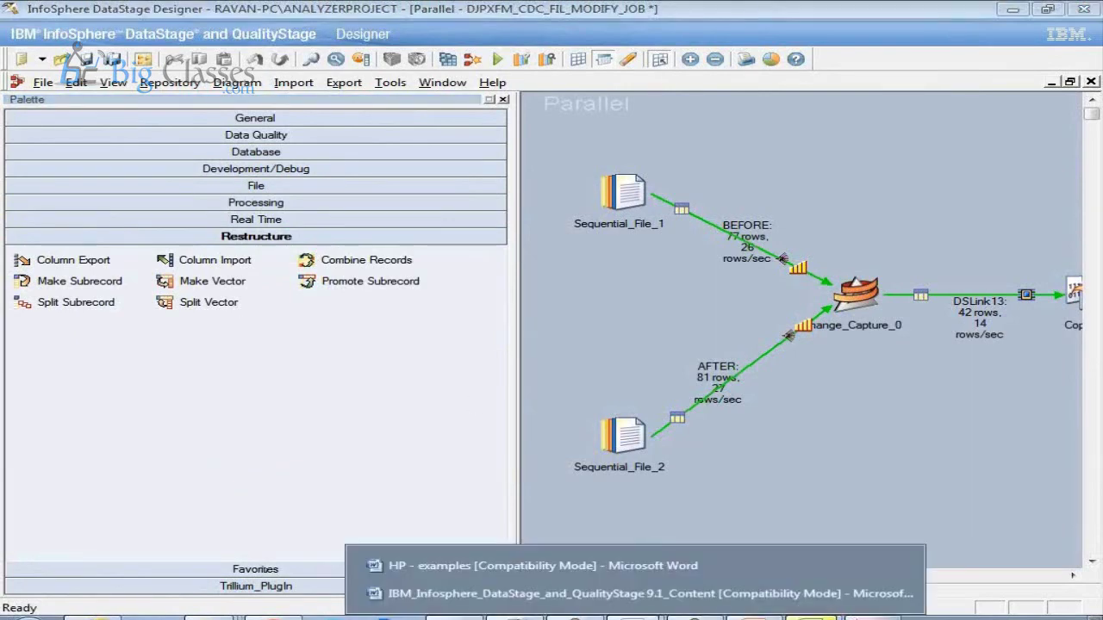
pyautogui.click(601, 593)
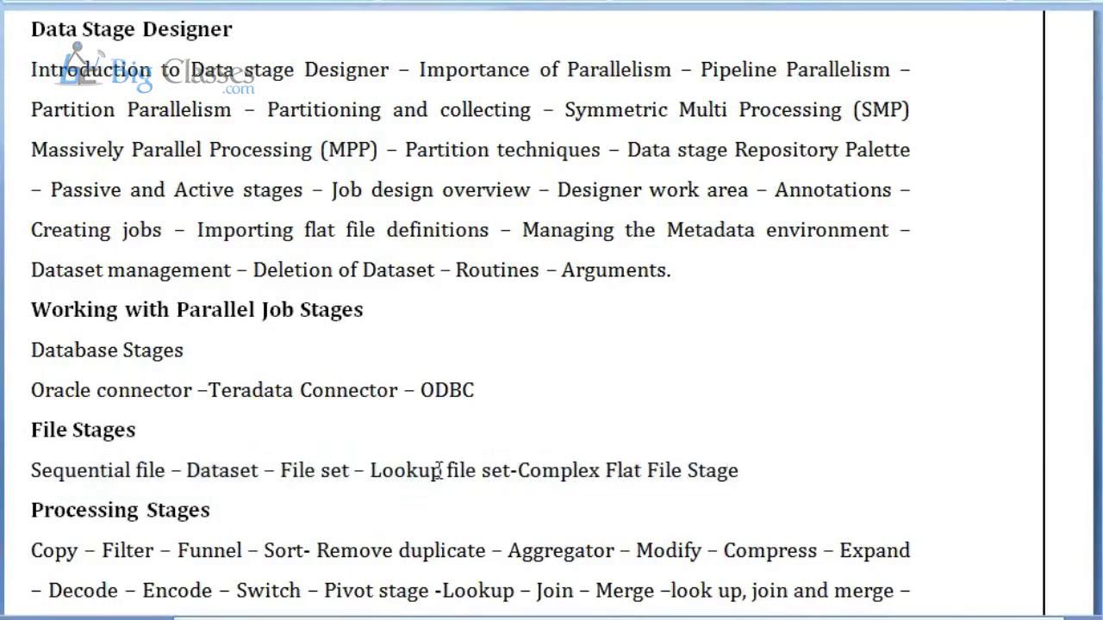
pyautogui.scroll(-5, 441, 479)
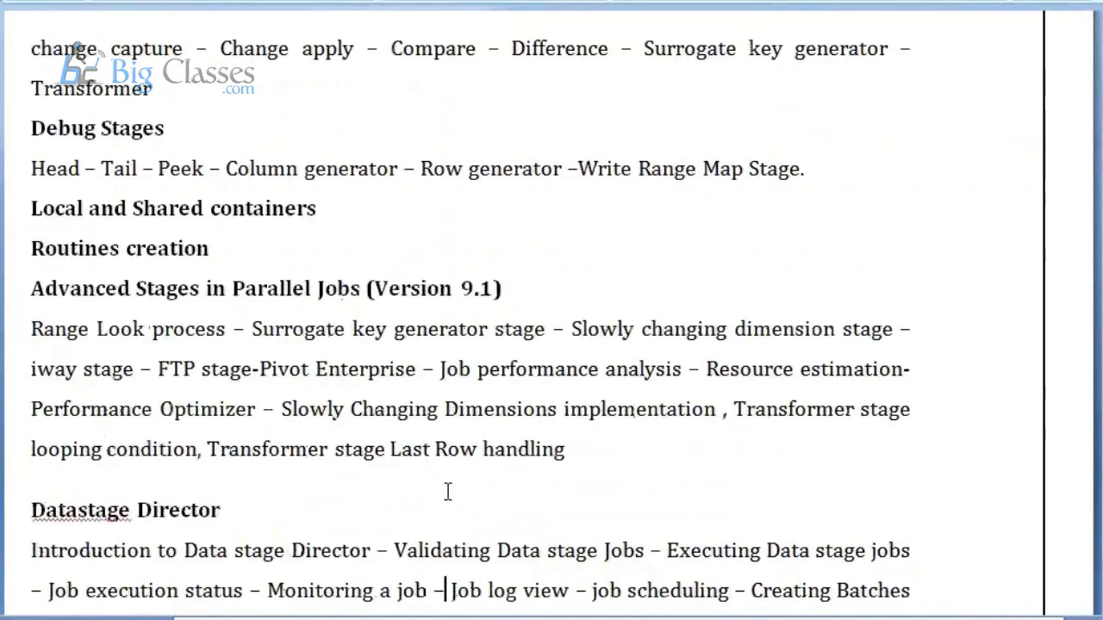
pyautogui.moveTo(326, 221); pyautogui.dragTo(514, 462)
pyautogui.click(508, 464)
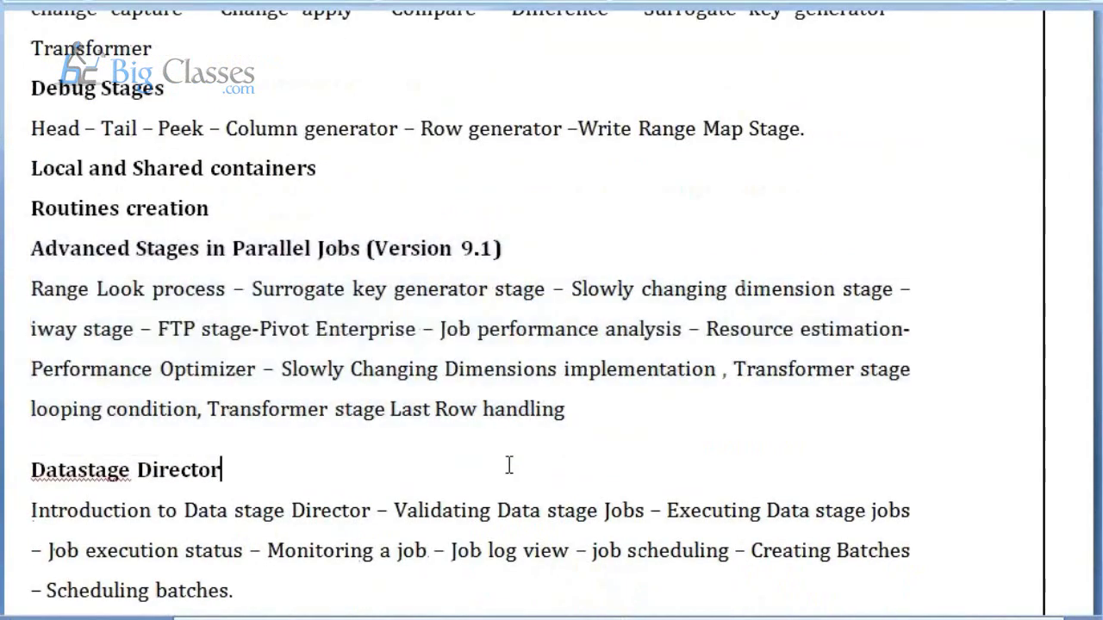
pyautogui.scroll(-2, 499, 484)
pyautogui.moveTo(236, 510); pyautogui.dragTo(35, 392)
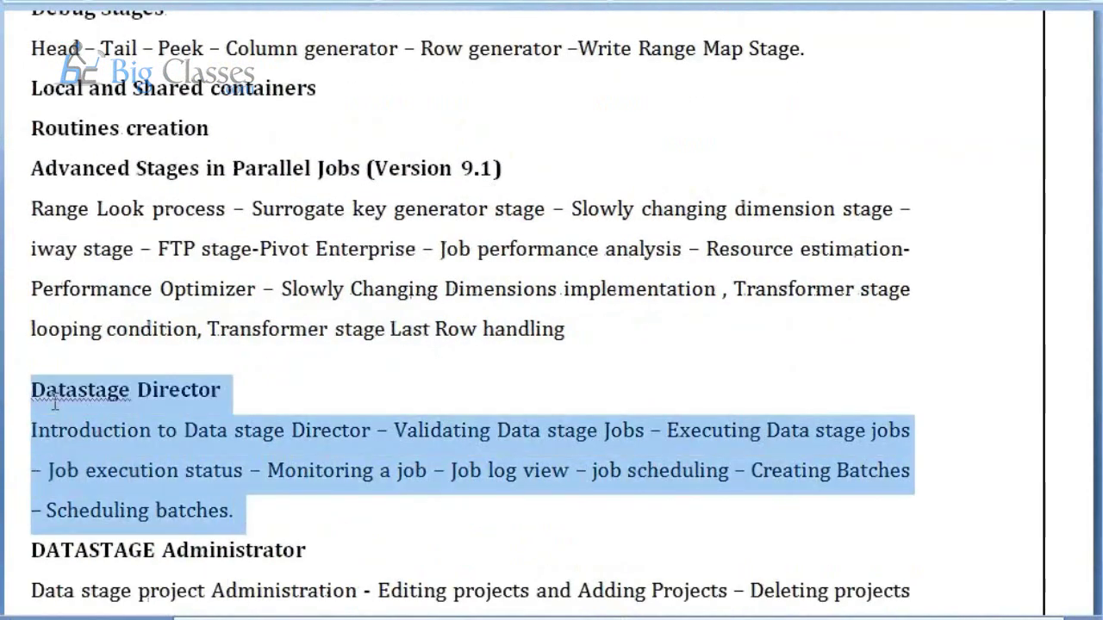
pyautogui.moveTo(234, 523); pyautogui.dragTo(34, 395)
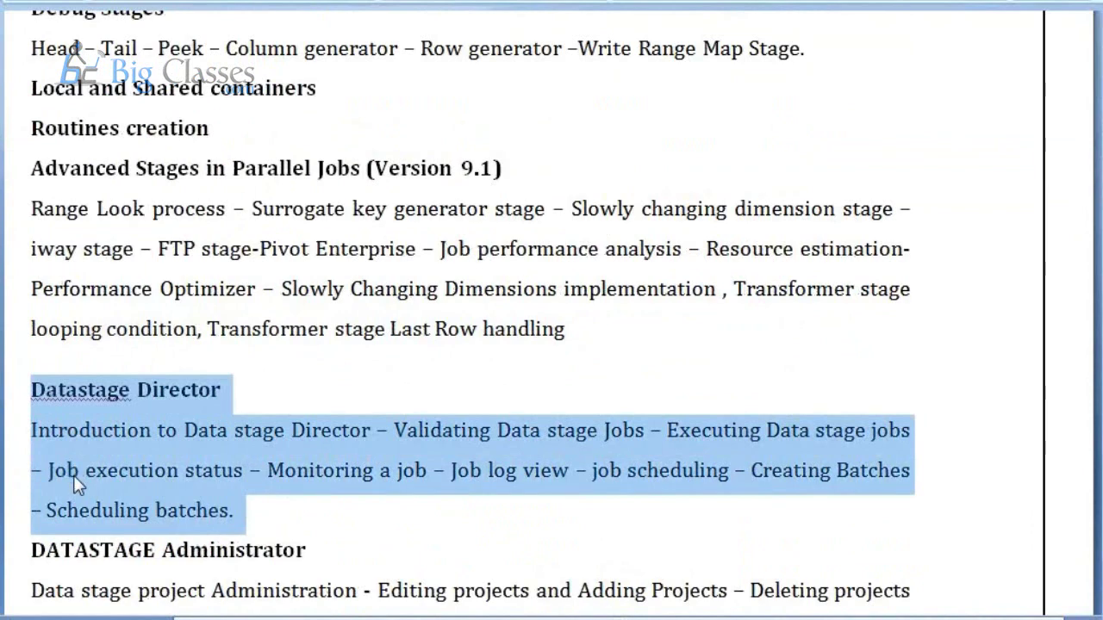
pyautogui.click(142, 475)
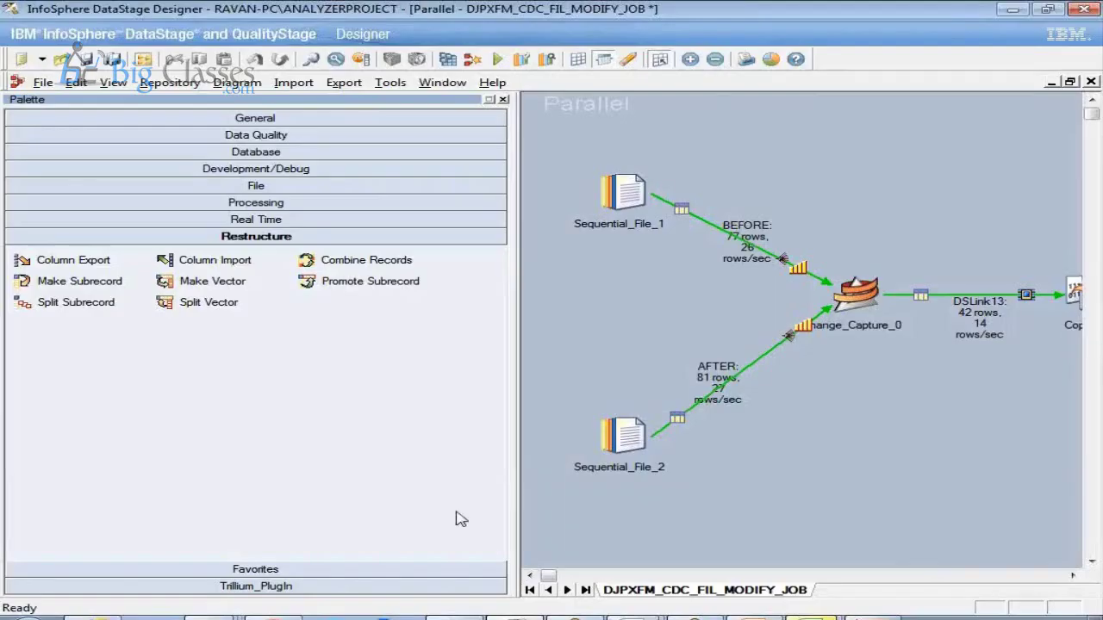
# Step: Hide the palette in Designer and examine the job monitoring, log view and scheduling topics of the Word document's Datastage Director section
pyautogui.click(504, 100)
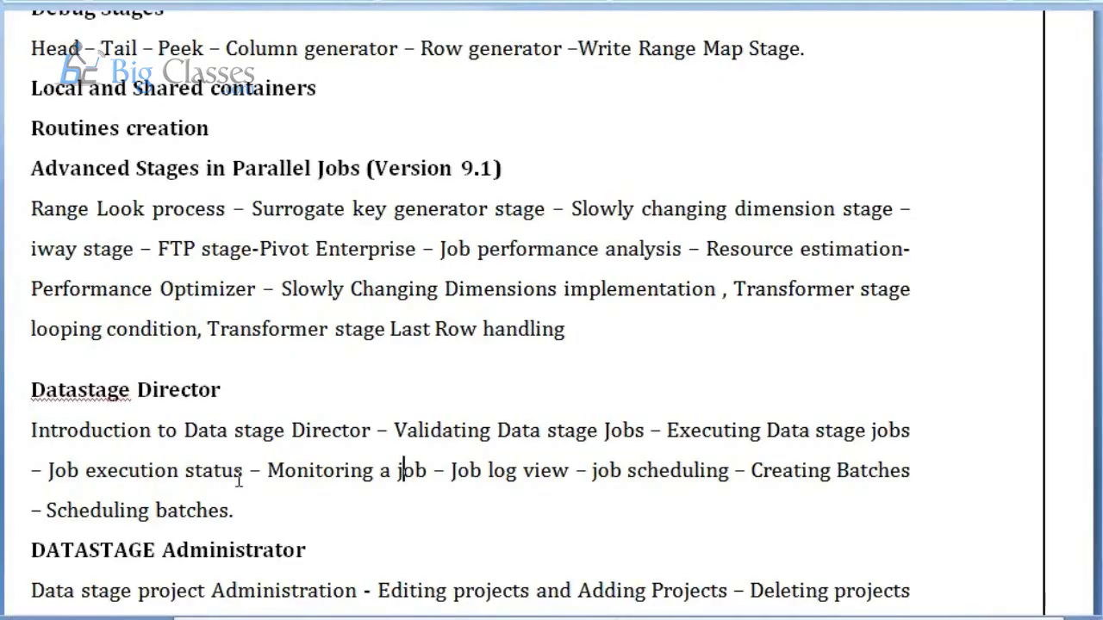
pyautogui.moveTo(28, 388); pyautogui.dragTo(259, 519)
pyautogui.click(308, 519)
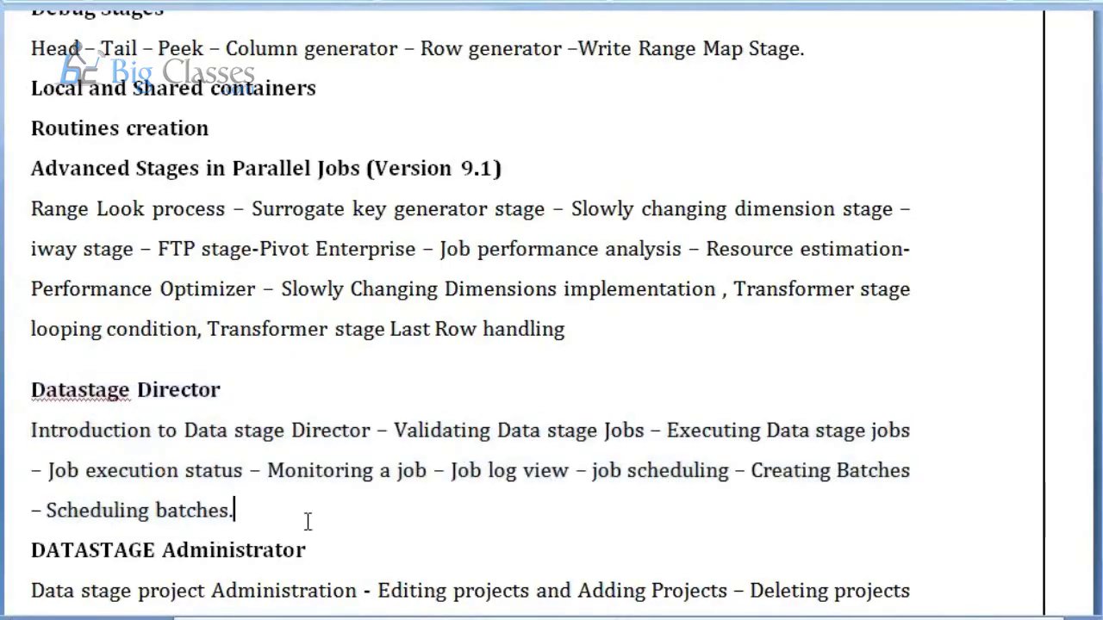
pyautogui.moveTo(259, 472); pyautogui.dragTo(717, 471)
pyautogui.click(419, 508)
pyautogui.click(524, 588)
pyautogui.click(682, 530)
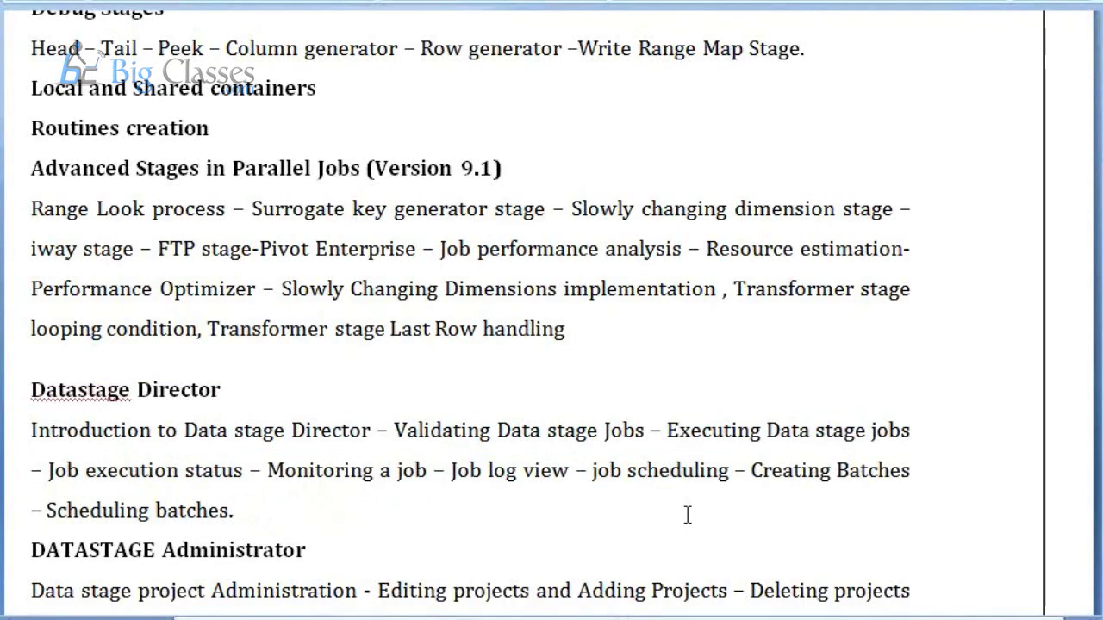
# Step: Examine the topics in the DATASTAGE Administrator section by highlighting its paragraph
pyautogui.press('Down')
pyautogui.press('Down')
pyautogui.press('Down')
pyautogui.press('Down')
pyautogui.press('Down')
pyautogui.press('Down')
pyautogui.press('Down')
pyautogui.press('Down')
pyautogui.press('Down')
pyautogui.press('Down')
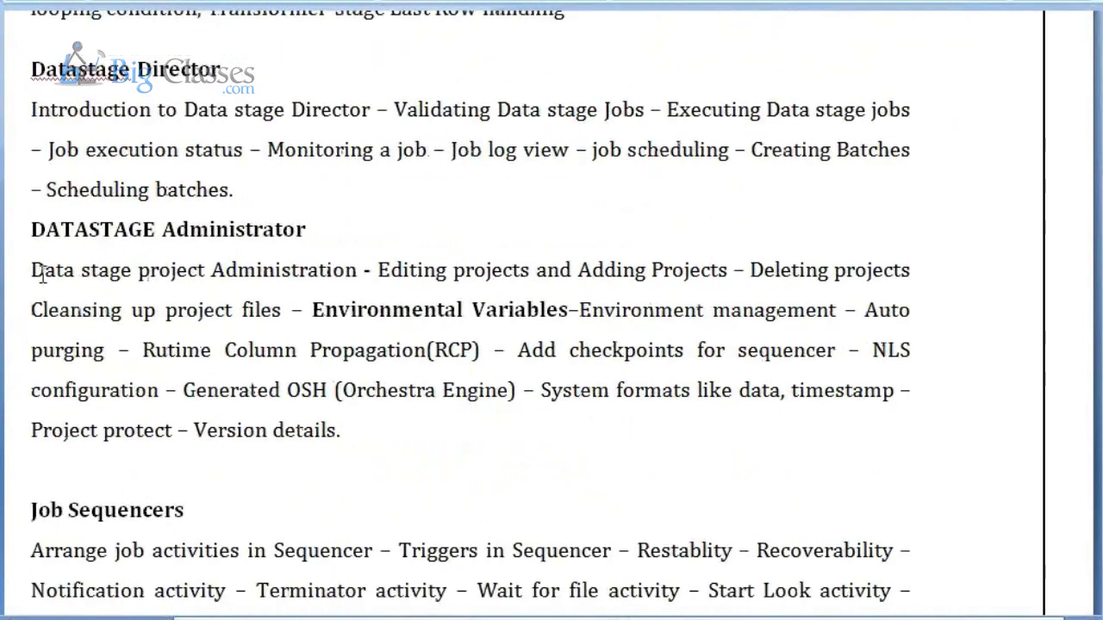
pyautogui.moveTo(33, 269); pyautogui.dragTo(352, 426)
pyautogui.click(358, 474)
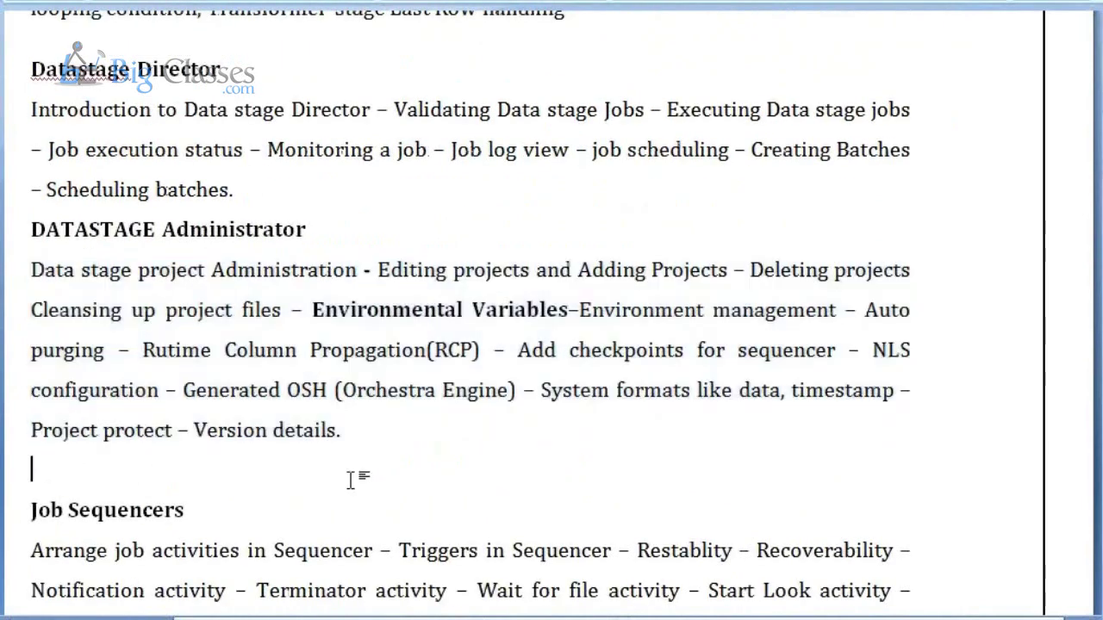
pyautogui.moveTo(33, 270); pyautogui.dragTo(364, 456)
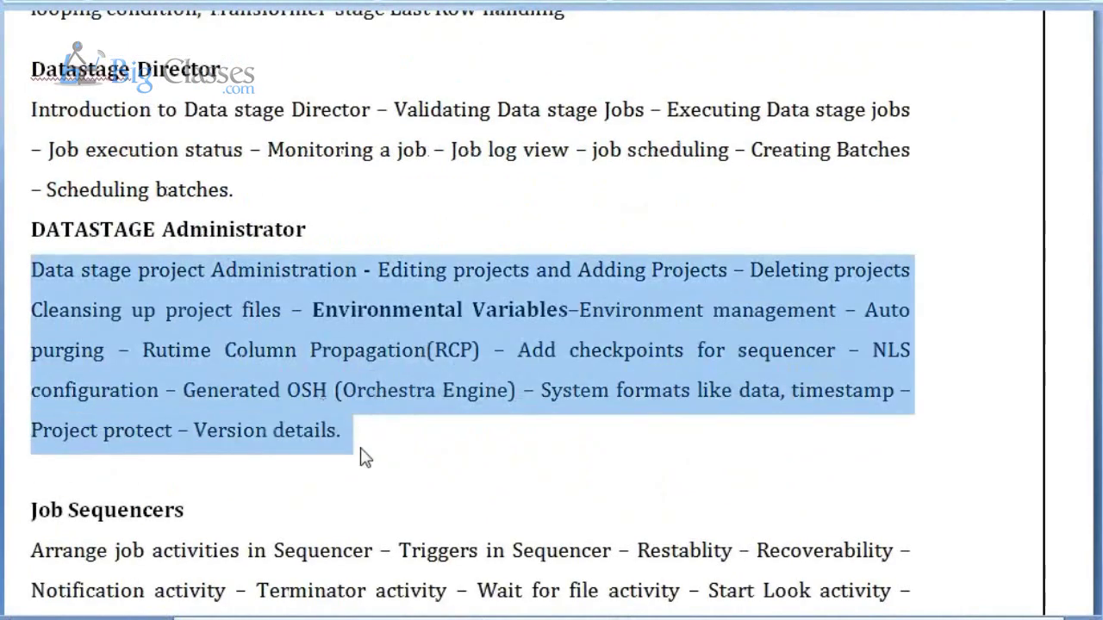
pyautogui.click(358, 469)
# Step: Examine the Job Sequencers section and its list of activities
pyautogui.press('Down')
pyautogui.press('Down')
pyautogui.press('Down')
pyautogui.press('Down')
pyautogui.press('Down')
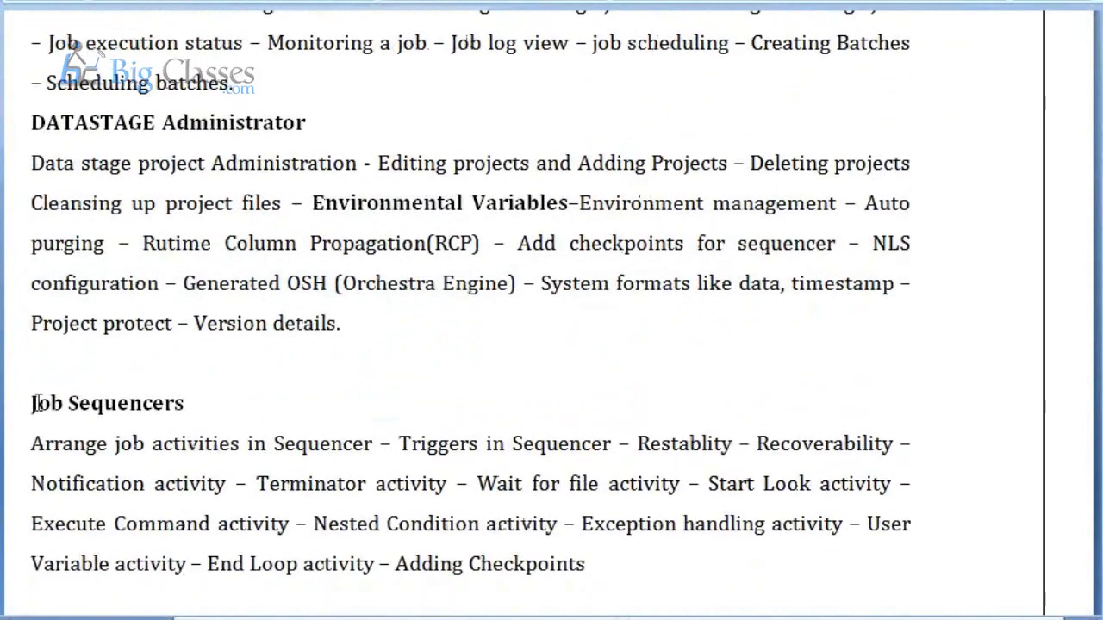
pyautogui.moveTo(31, 404); pyautogui.dragTo(571, 556)
pyautogui.click(571, 556)
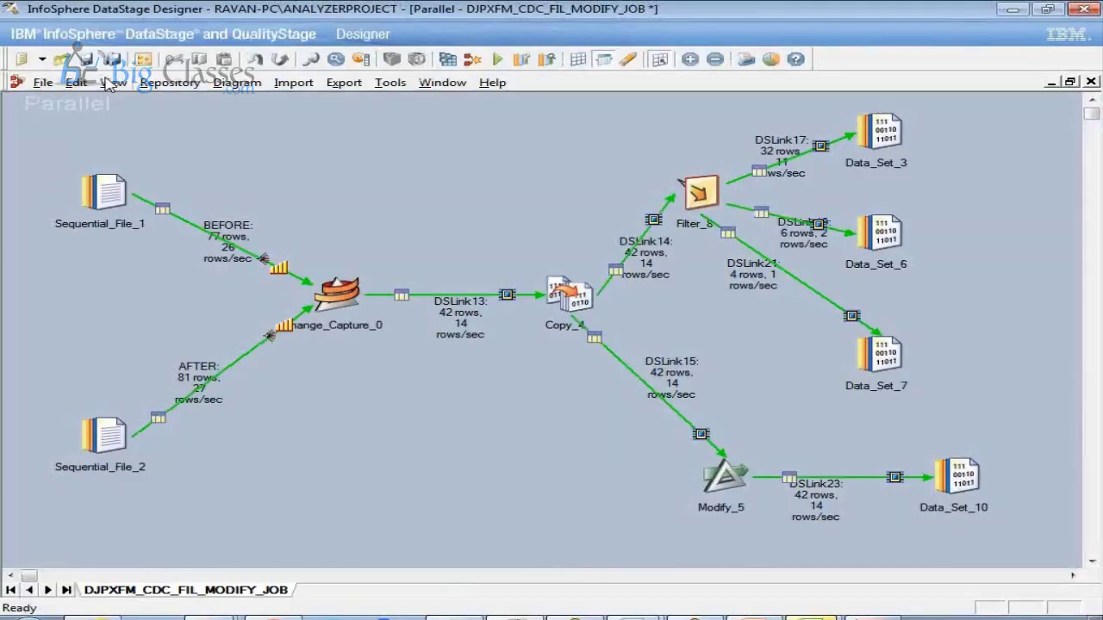
# Step: In DataStage Designer, show the repository and open Sequencer_job_ex_loop from the BATCH_MAY folder
pyautogui.click(114, 82)
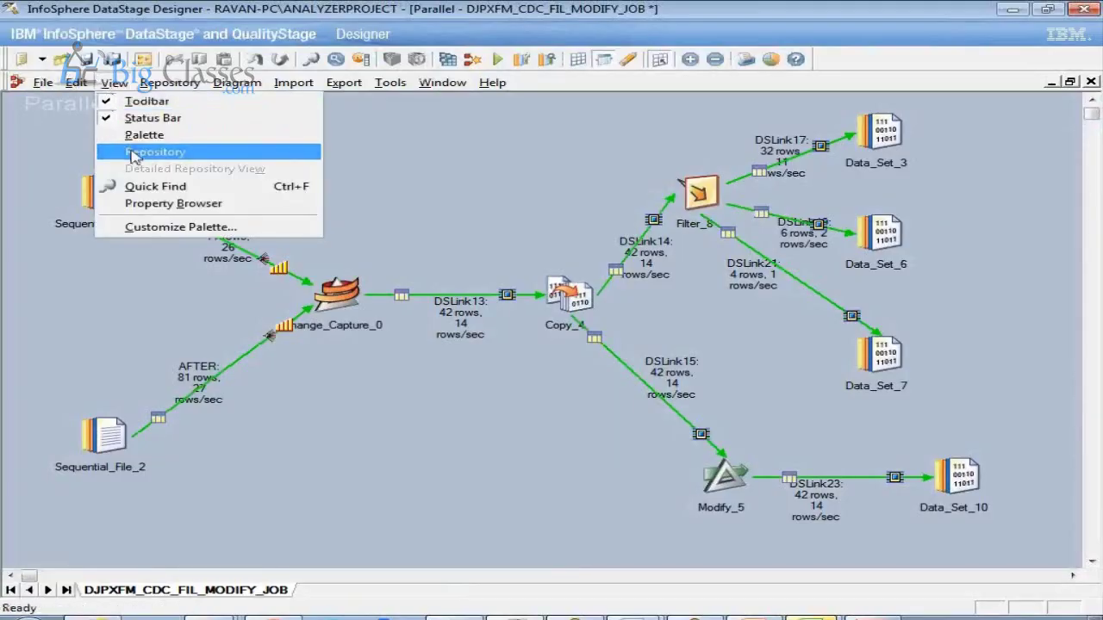
pyautogui.click(131, 151)
pyautogui.doubleClick(70, 298)
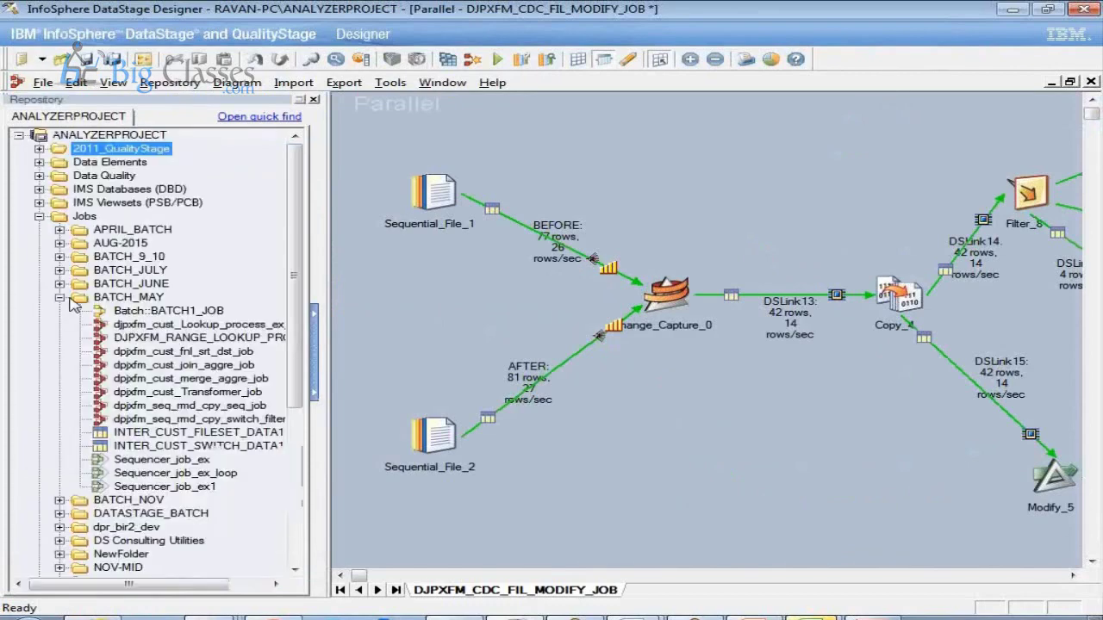
pyautogui.doubleClick(169, 460)
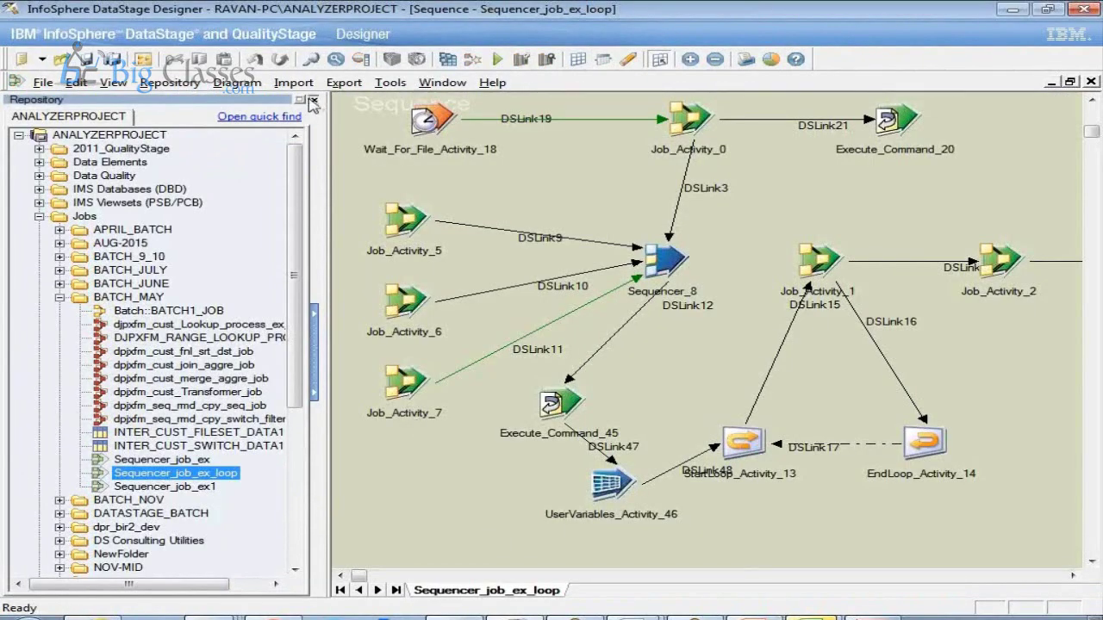
# Step: Hide the repository and examine the loop activities in the Sequencer_job_ex_loop diagram
pyautogui.click(314, 99)
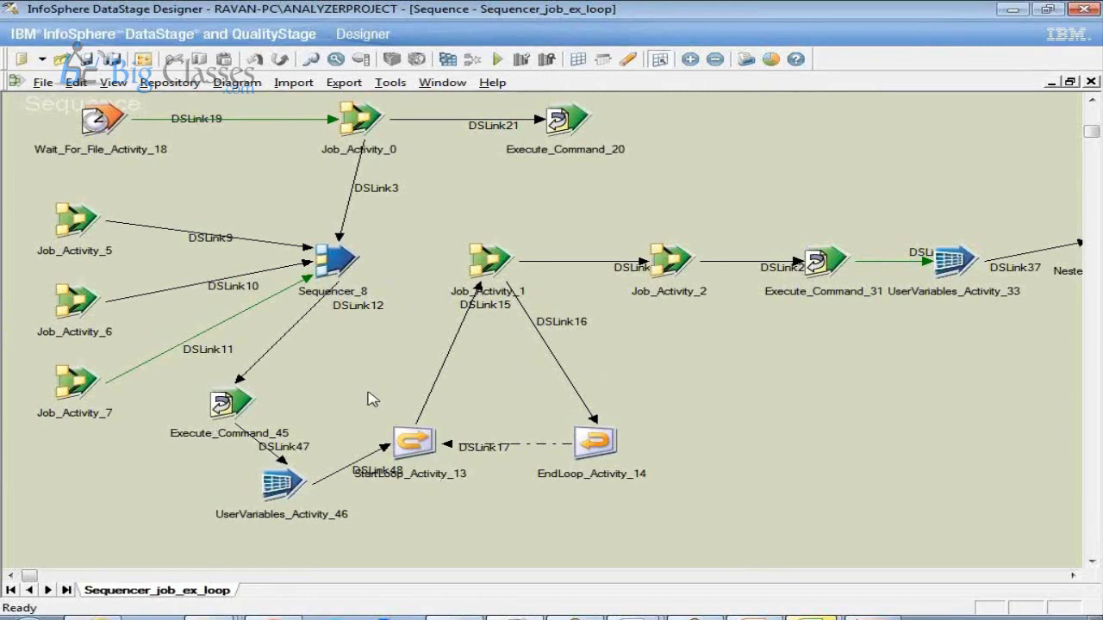
pyautogui.moveTo(369, 390); pyautogui.dragTo(608, 496)
pyautogui.moveTo(401, 222); pyautogui.dragTo(594, 496)
# Step: Switch to the course content document in Word and look through the content following the Job Sequencers section
pyautogui.click(600, 613)
pyautogui.click(594, 594)
pyautogui.click(461, 394)
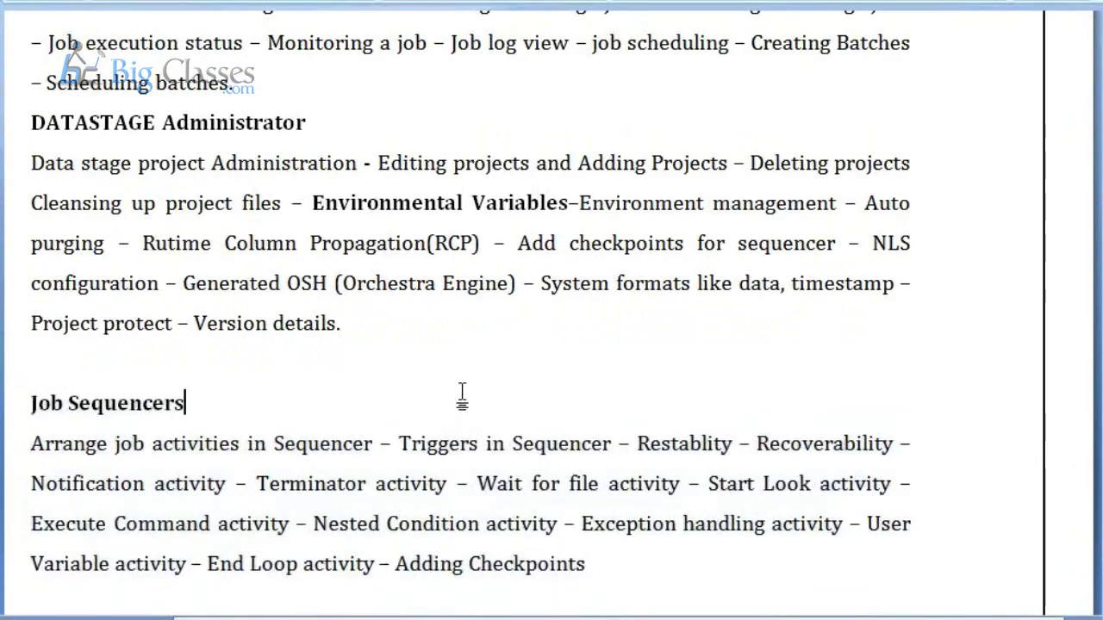
pyautogui.scroll(-2, 461, 392)
pyautogui.scroll(-6, 464, 399)
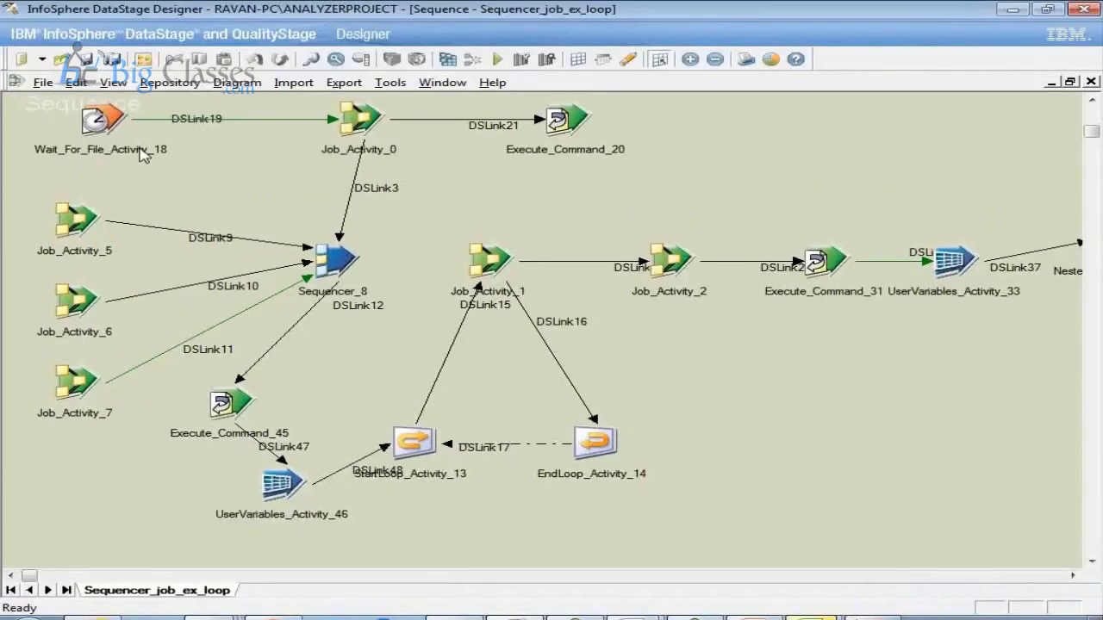
# Step: In DataStage Designer, create a new parallel job and examine the palette's Data Quality and Database stages
pyautogui.click(115, 82)
pyautogui.click(136, 136)
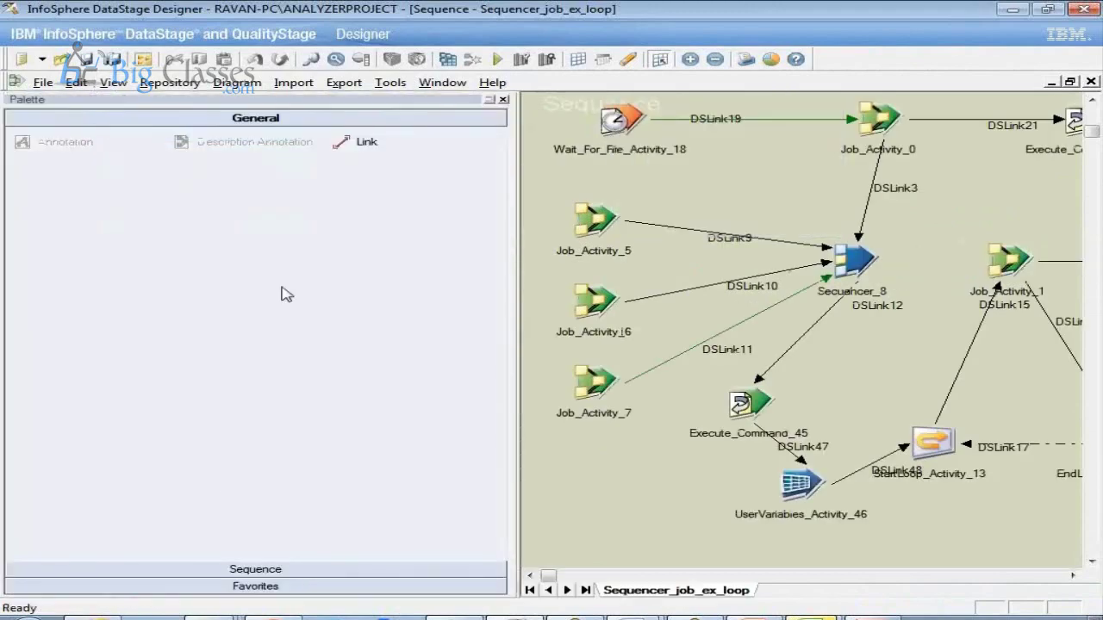
pyautogui.click(21, 58)
pyautogui.doubleClick(575, 185)
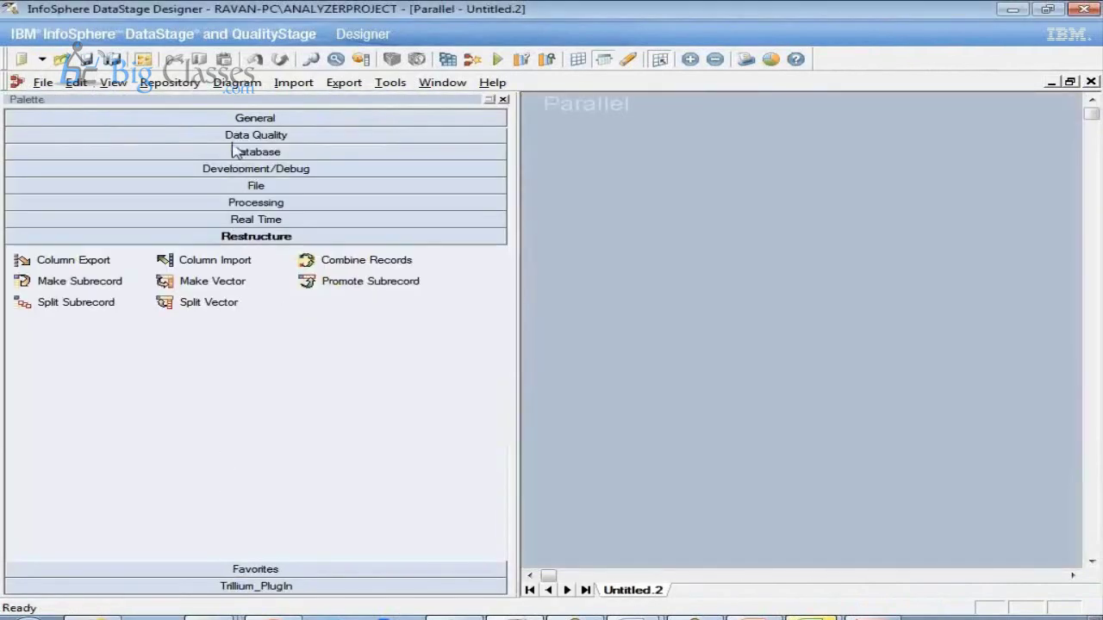
pyautogui.click(231, 136)
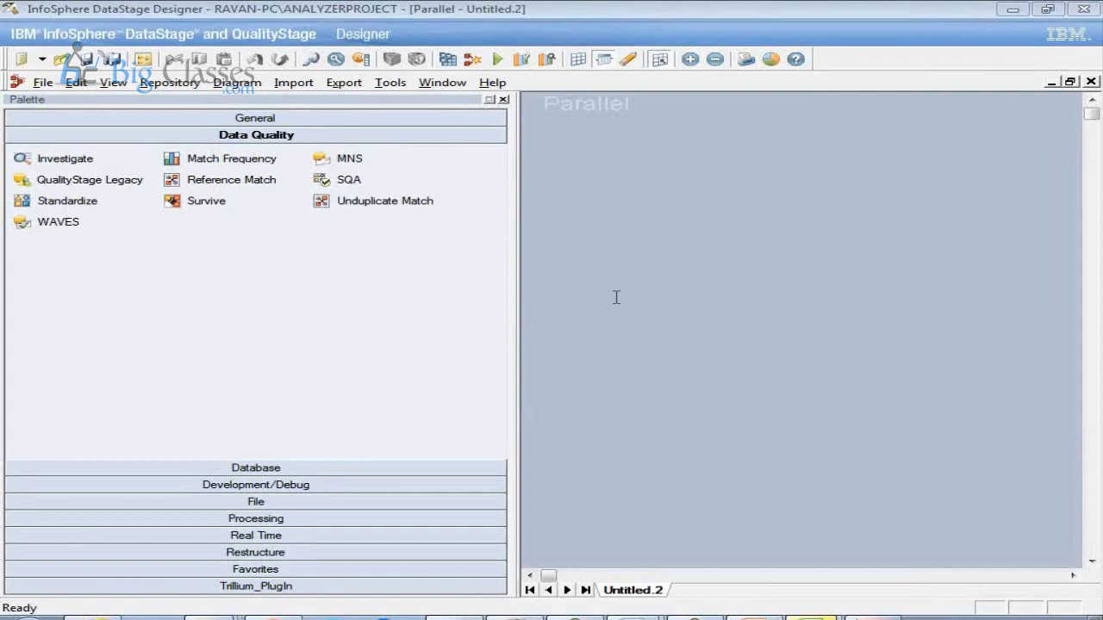
pyautogui.click(266, 467)
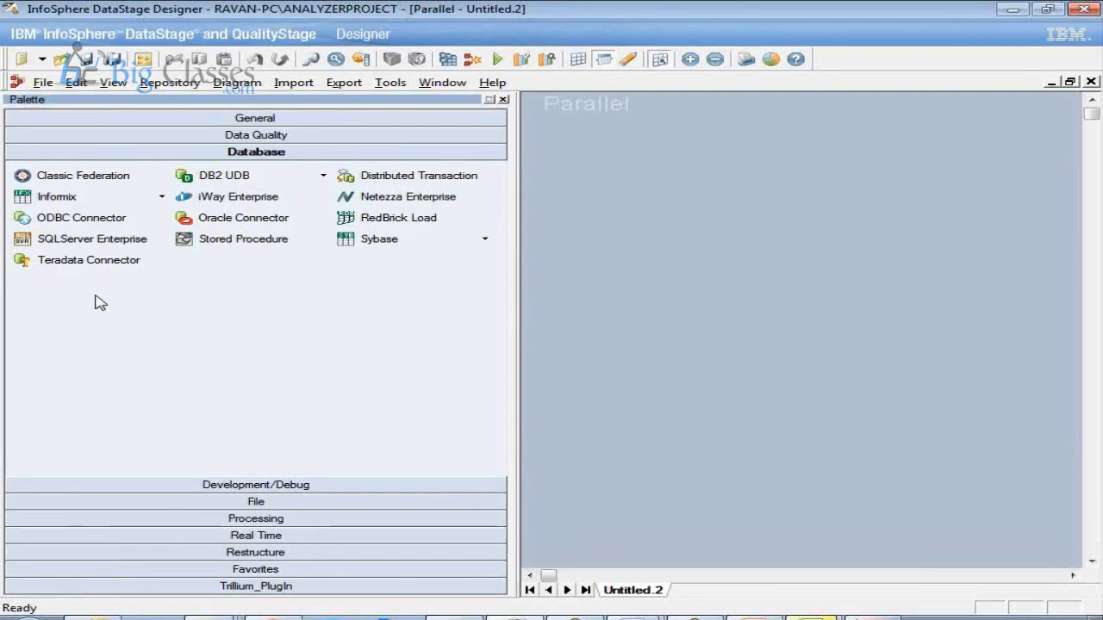
# Step: Switch to the course content document in Word and highlight the IBM Information Server Administration section
pyautogui.click(637, 614)
pyautogui.click(620, 594)
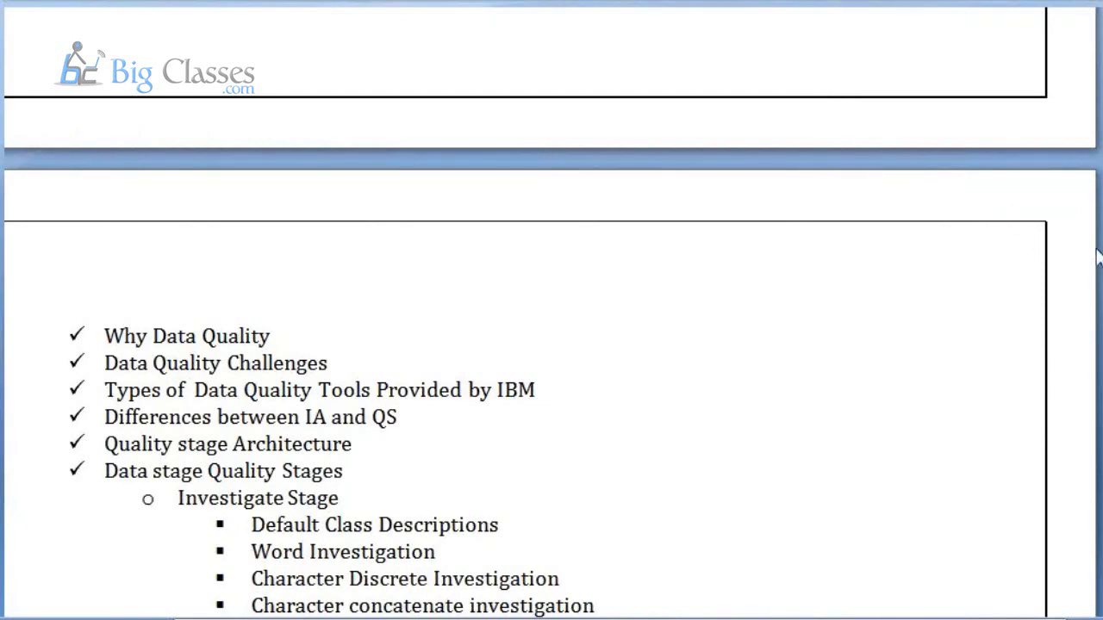
pyautogui.moveTo(1099, 252); pyautogui.dragTo(1082, 371)
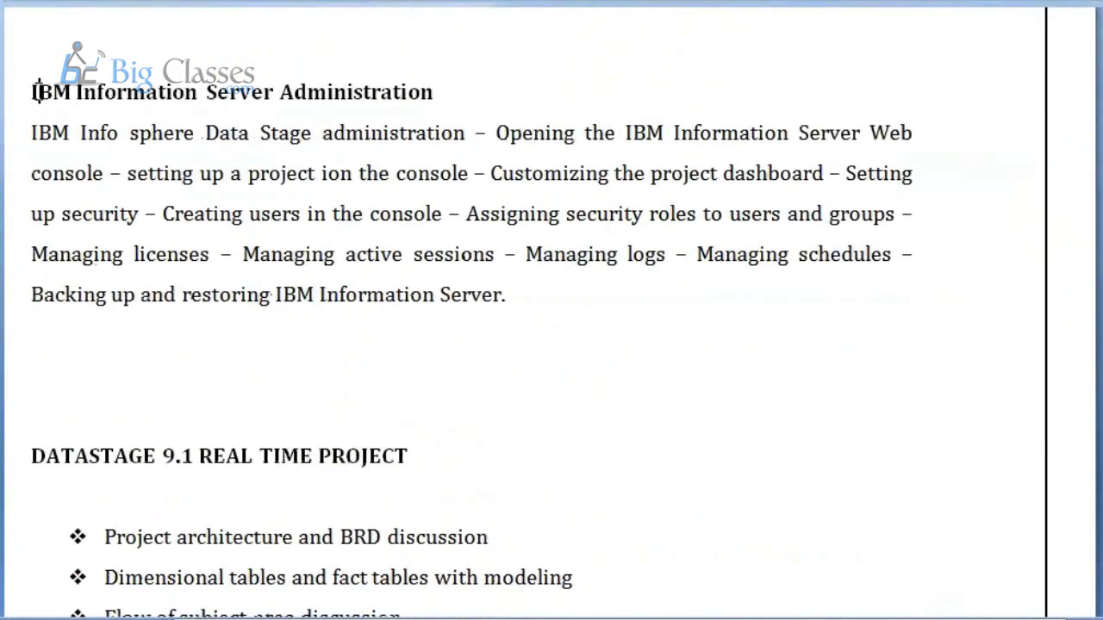
pyautogui.moveTo(34, 91); pyautogui.dragTo(510, 306)
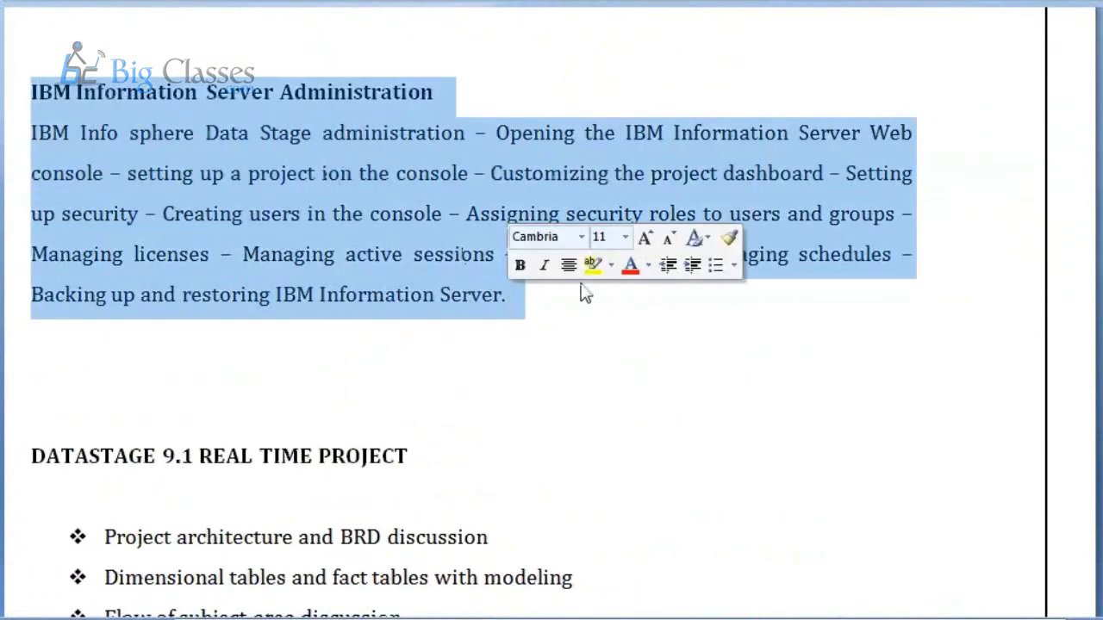